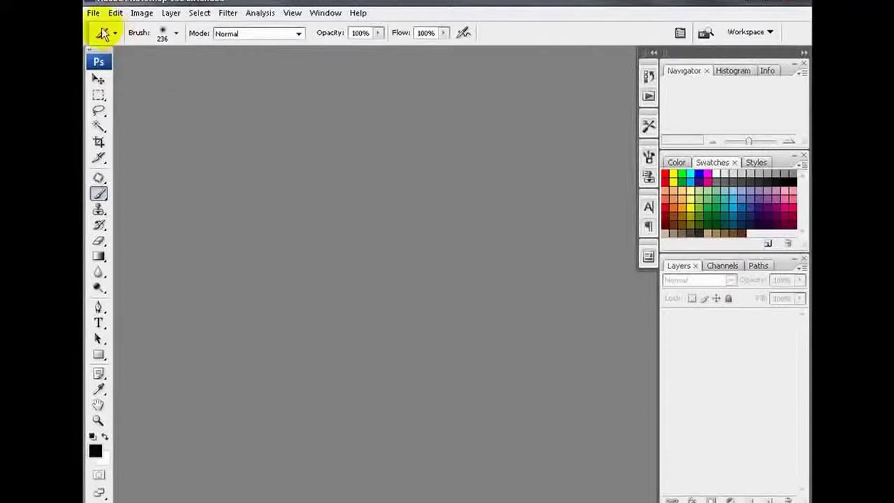
# - Open the painting of the two figures
pyautogui.click(93, 12)
pyautogui.click(99, 37)
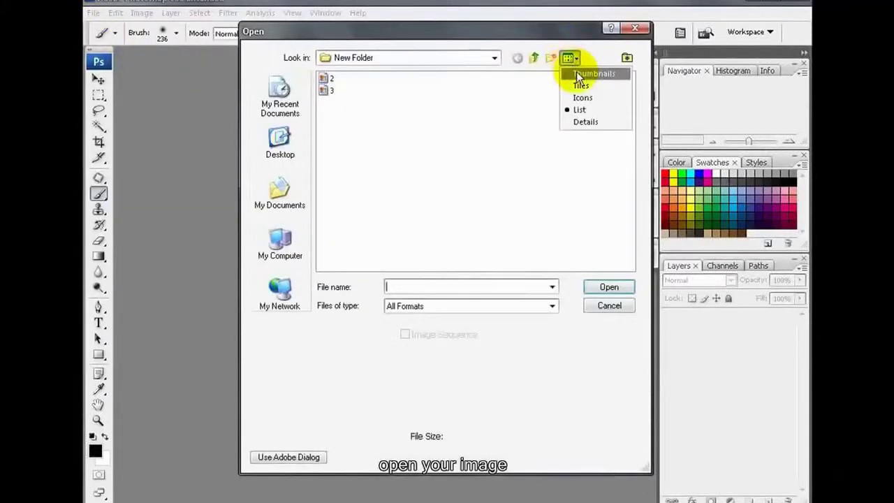
pyautogui.press('Return')
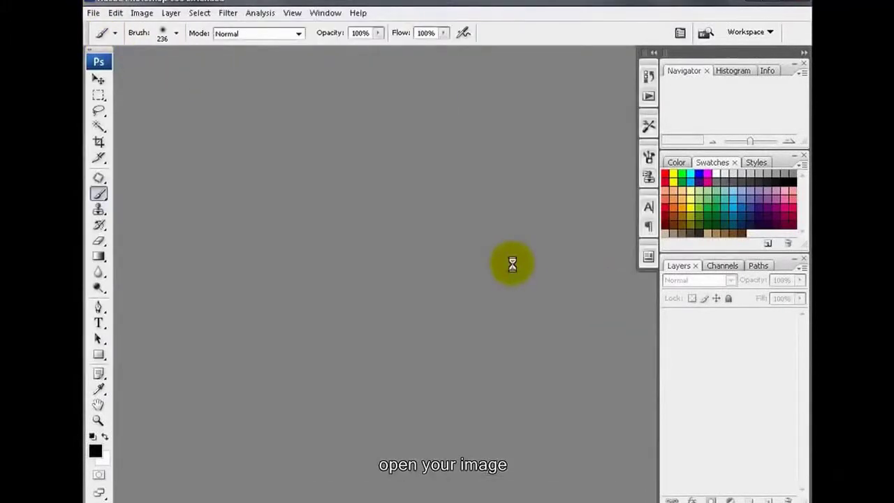
# - Zoom in, convert the Background into Layer 0, and choose the Polygonal Lasso Tool
pyautogui.hotkey('ctrl', '+')
pyautogui.hotkey('ctrl', '+')
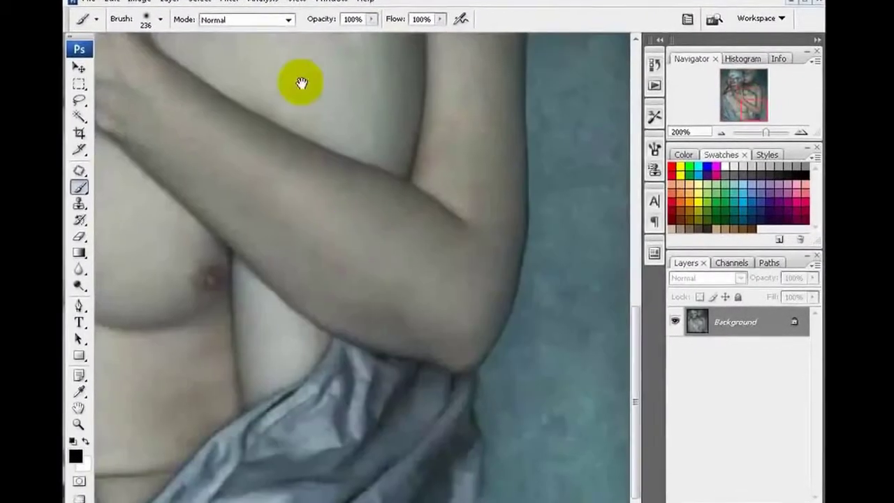
pyautogui.doubleClick(761, 322)
pyautogui.click(571, 176)
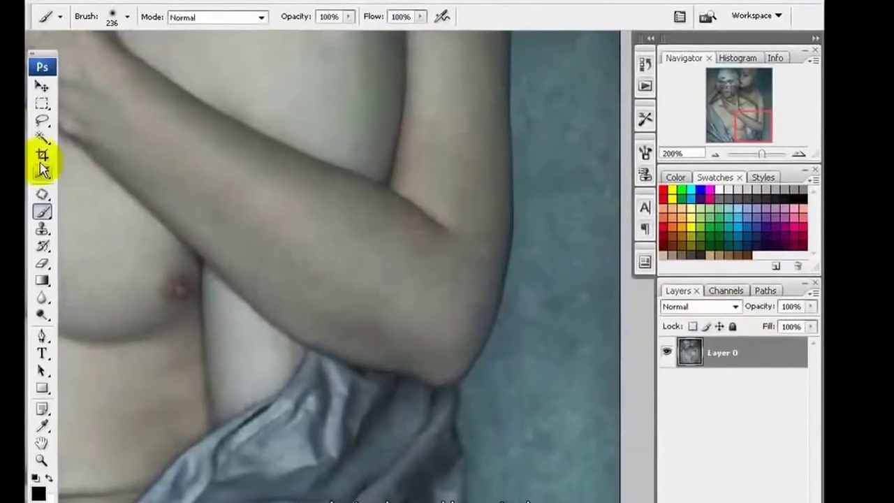
pyautogui.rightClick(42, 121)
pyautogui.click(91, 133)
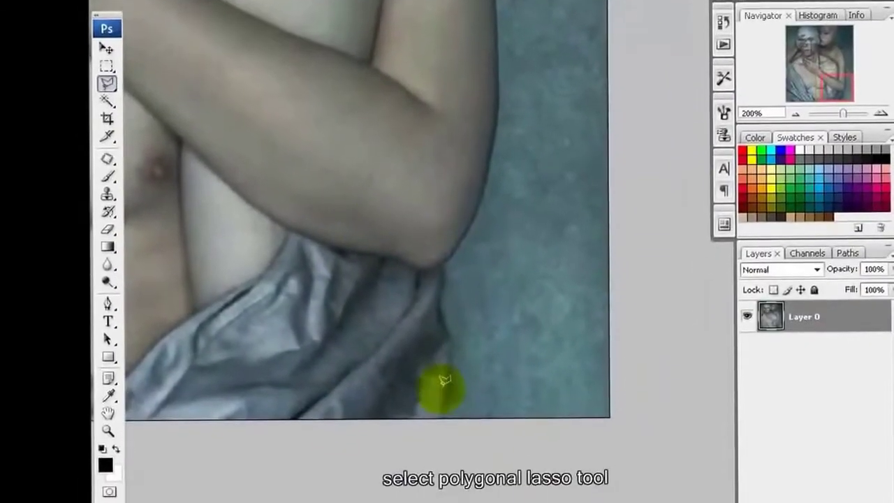
# - Trace a closed polygonal outline around the arm, shoulder and back of the head
pyautogui.moveTo(439, 419); pyautogui.dragTo(444, 261)
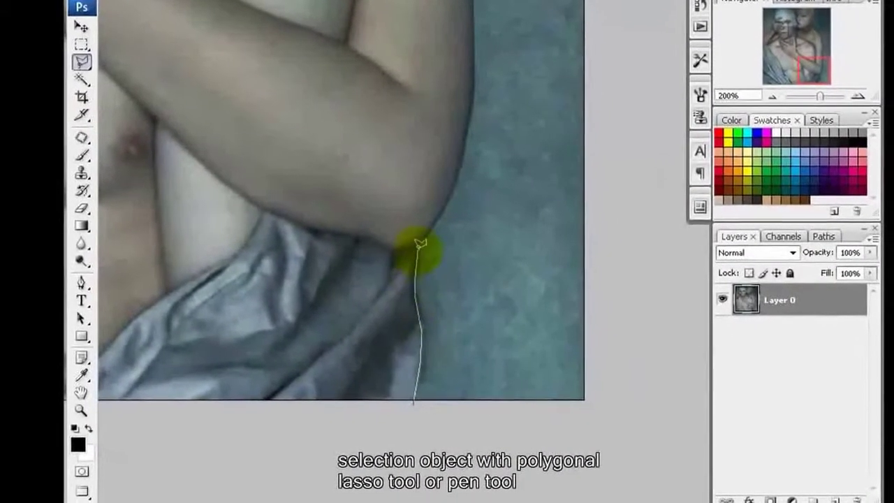
pyautogui.click(453, 184)
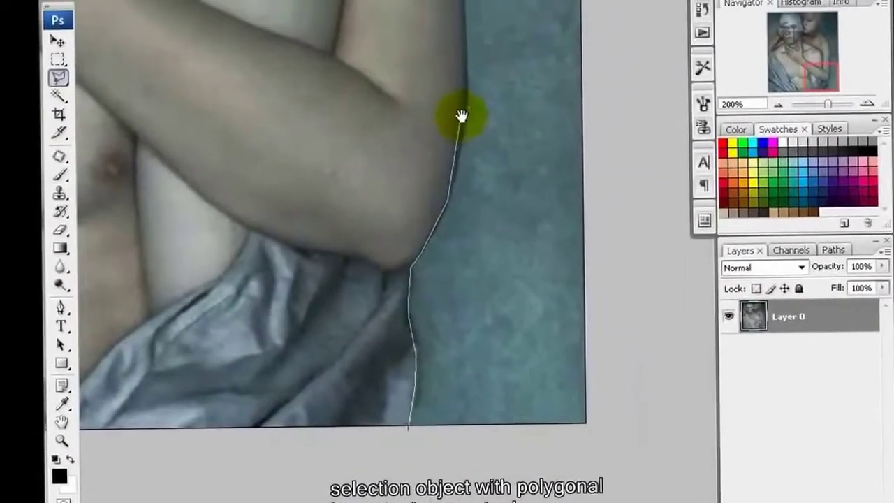
pyautogui.moveTo(462, 116); pyautogui.dragTo(450, 426)
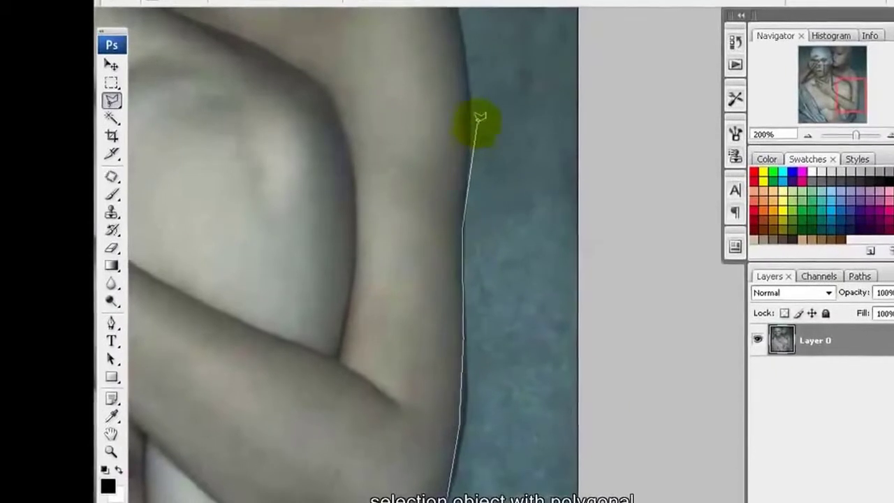
pyautogui.moveTo(462, 113); pyautogui.dragTo(461, 289)
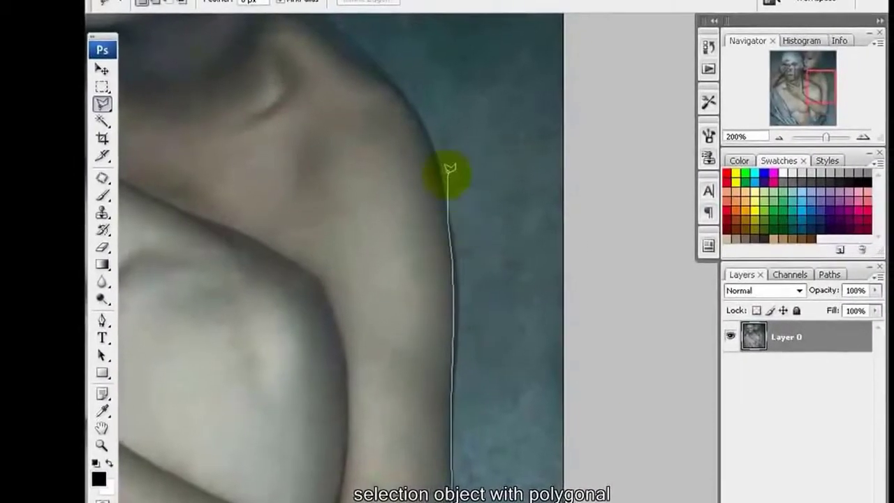
pyautogui.moveTo(426, 117); pyautogui.dragTo(515, 293)
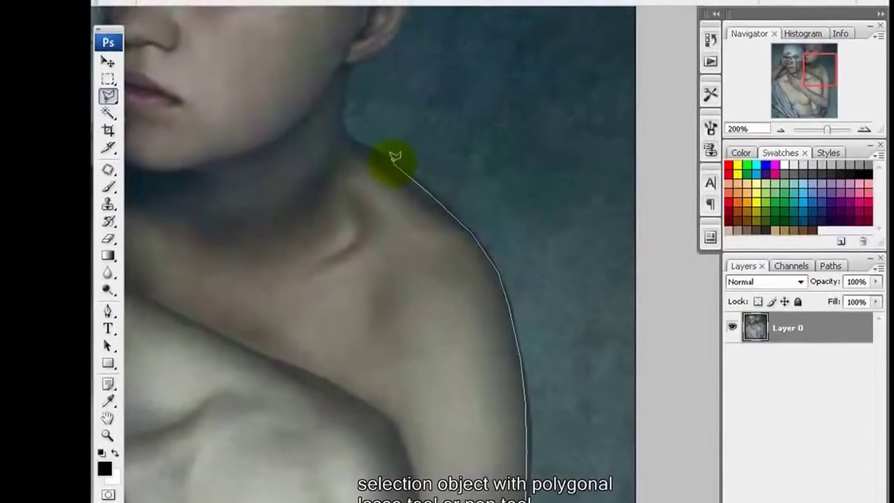
pyautogui.moveTo(360, 132); pyautogui.dragTo(423, 375)
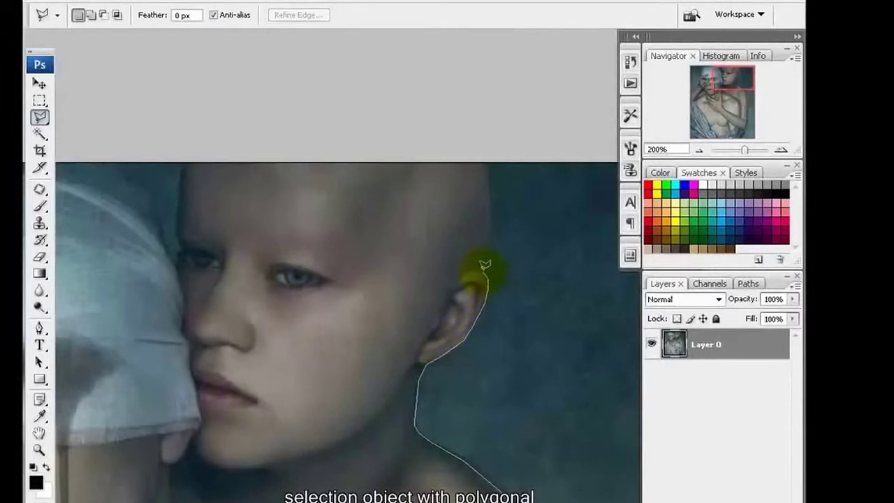
pyautogui.click(485, 266)
pyautogui.click(491, 226)
pyautogui.click(492, 188)
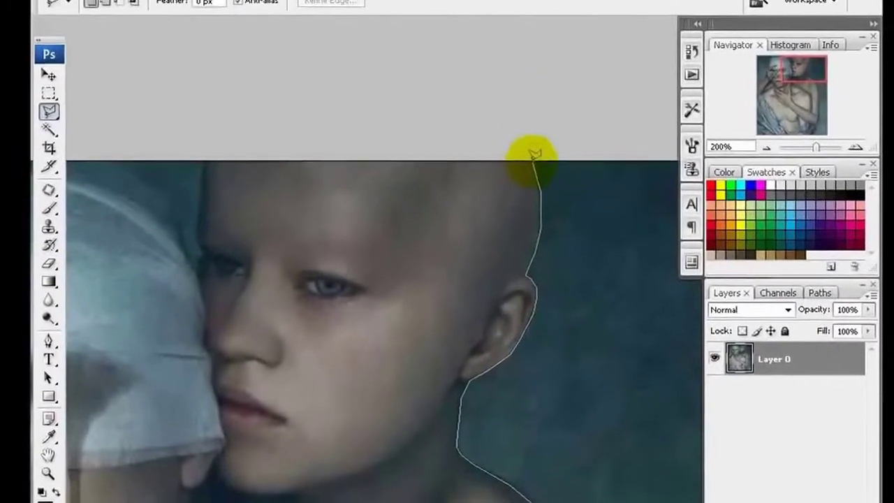
pyautogui.click(297, 38)
pyautogui.click(677, 294)
pyautogui.moveTo(703, 24); pyautogui.dragTo(632, 128)
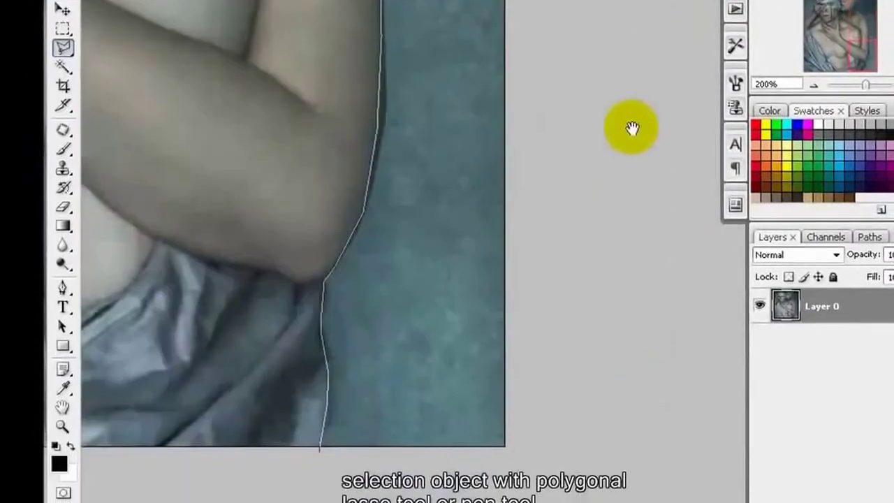
pyautogui.click(314, 264)
# - In Add to Selection mode, outline the faces and bandaged head into the selection
pyautogui.moveTo(589, 343)
pyautogui.mouseDown()
pyautogui.moveTo(472, 280)
pyautogui.moveTo(434, 459)
pyautogui.mouseUp()
pyautogui.click(104, 18)
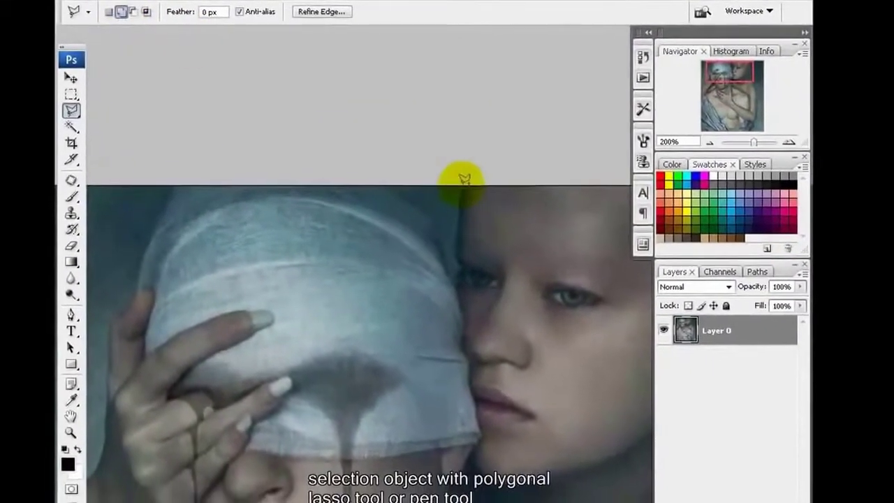
pyautogui.click(462, 184)
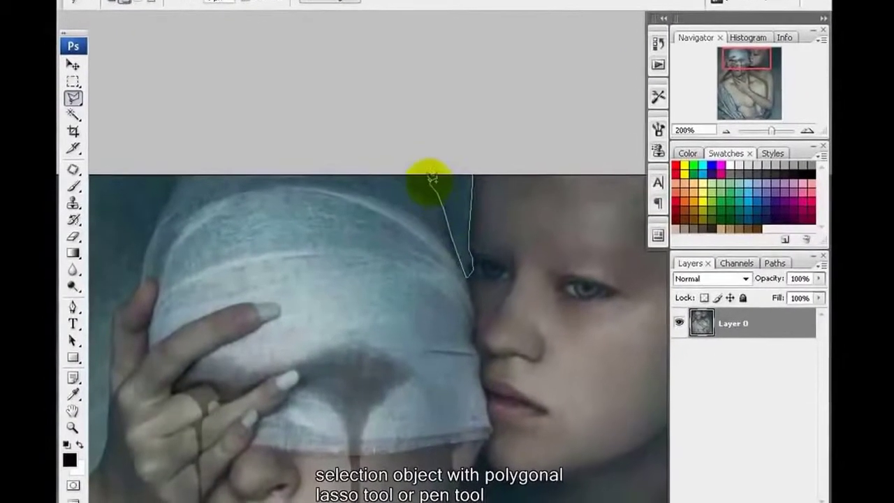
pyautogui.doubleClick(399, 149)
pyautogui.moveTo(285, 211); pyautogui.dragTo(473, 39)
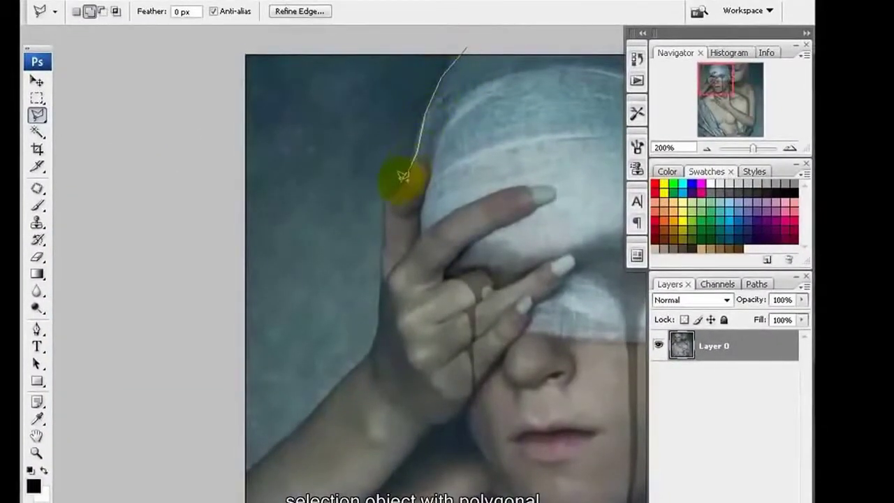
pyautogui.click(297, 81)
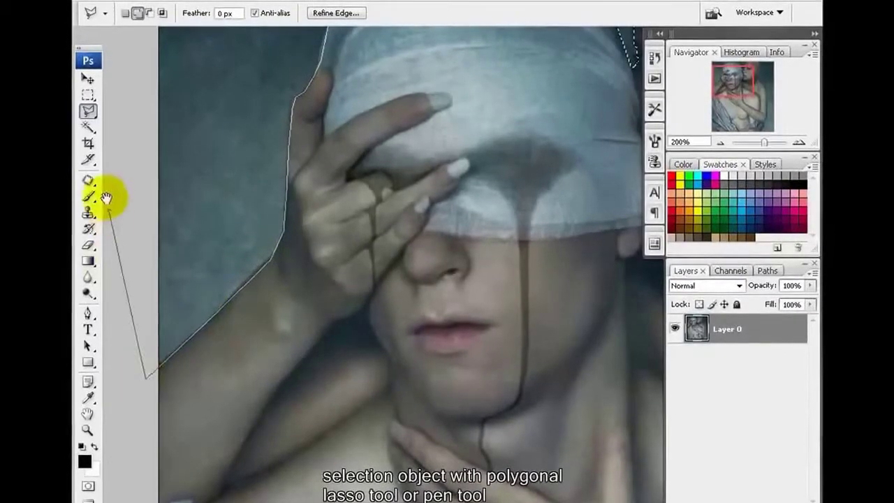
pyautogui.hotkey('ctrl', '-')
pyautogui.hotkey('ctrl', '-')
pyautogui.doubleClick(485, 165)
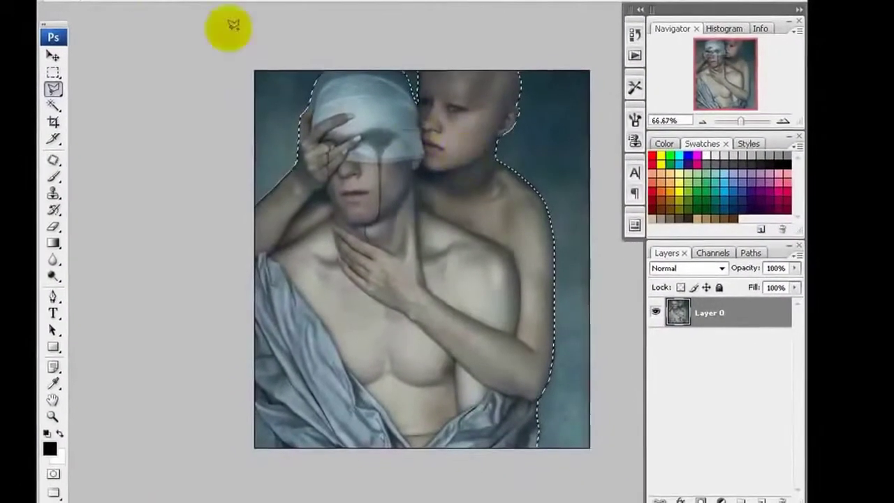
# - Feather the selection by 1 px and delete the backdrop around the figures
pyautogui.click(168, 0)
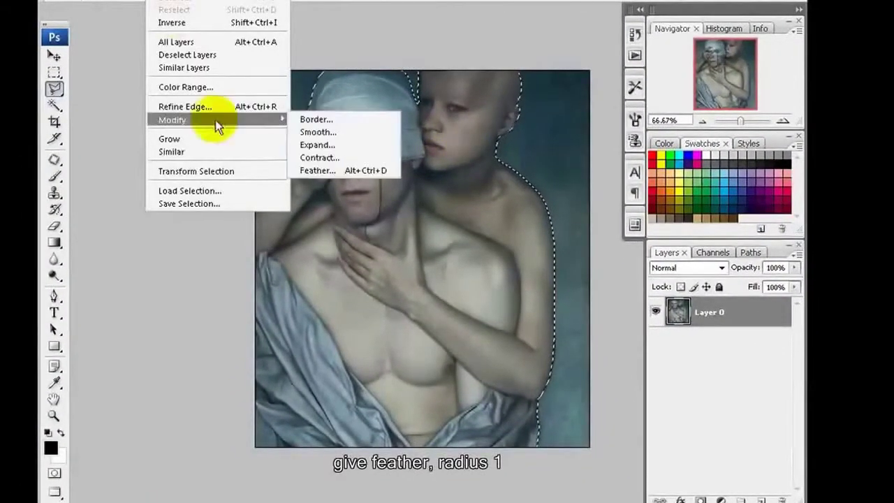
pyautogui.click(319, 172)
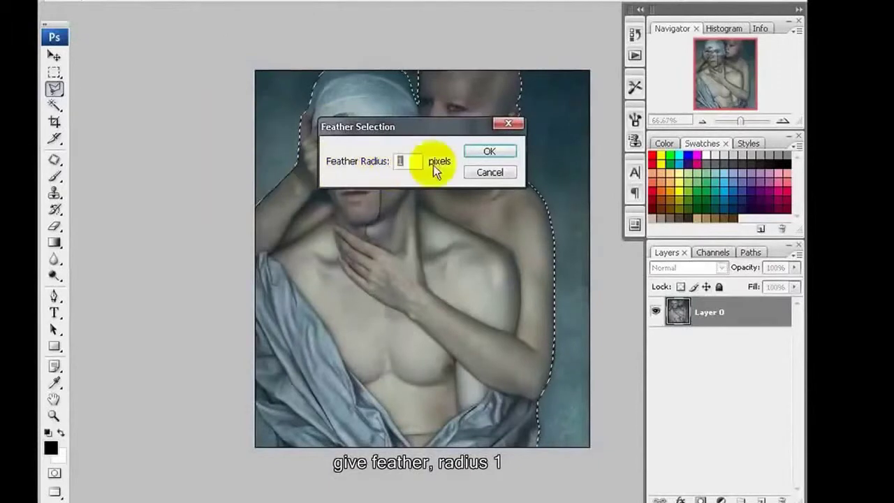
pyautogui.click(482, 151)
pyautogui.press('Delete')
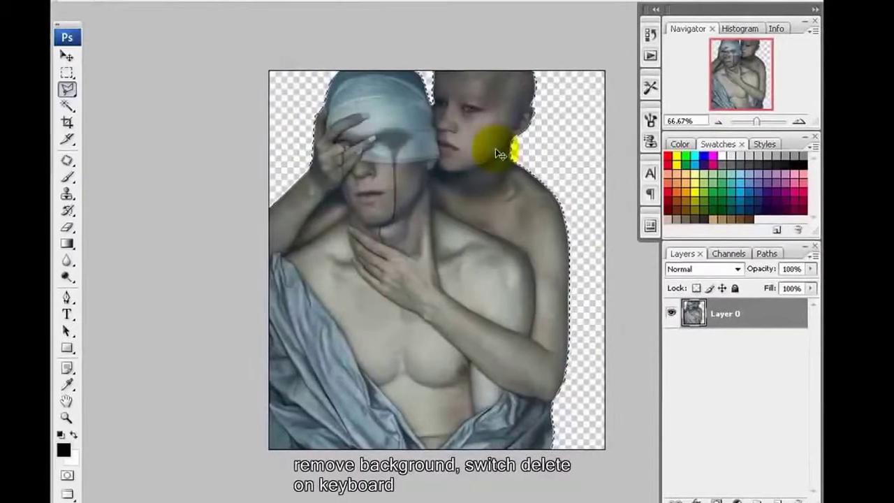
pyautogui.hotkey('ctrl', '+')
pyautogui.hotkey('ctrl', '+')
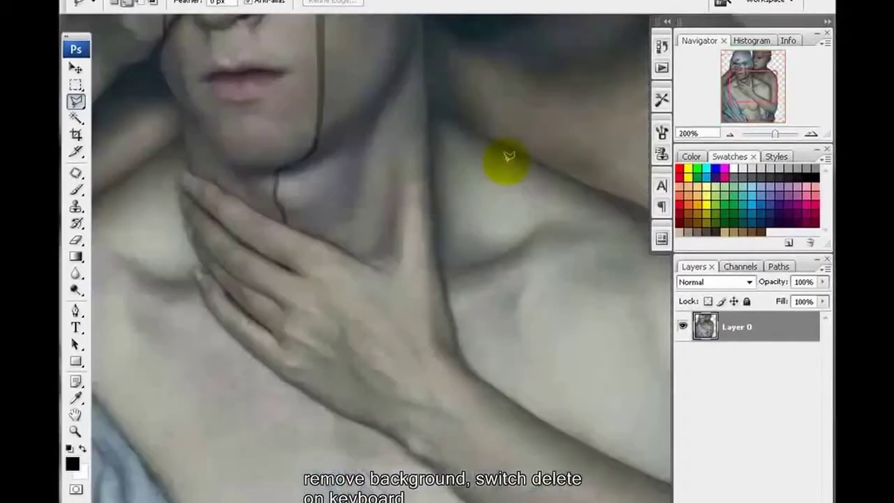
# - Outline the shoulder, arm edge and the hand resting on the chest
pyautogui.moveTo(482, 151); pyautogui.dragTo(401, 397)
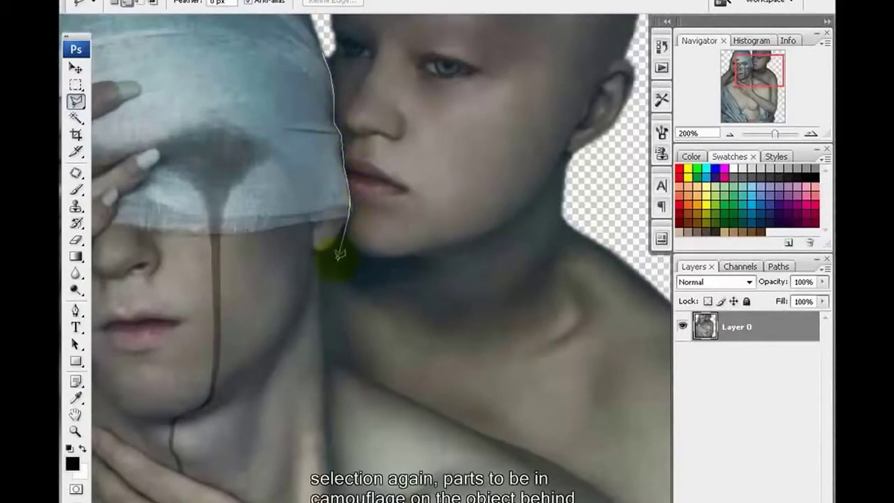
pyautogui.moveTo(320, 289); pyautogui.dragTo(237, 155)
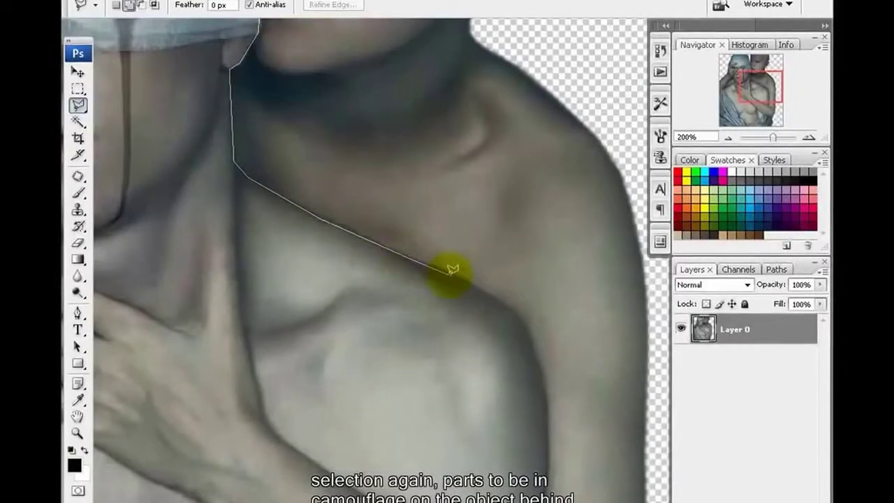
pyautogui.moveTo(509, 307); pyautogui.dragTo(409, 190)
pyautogui.click(391, 143)
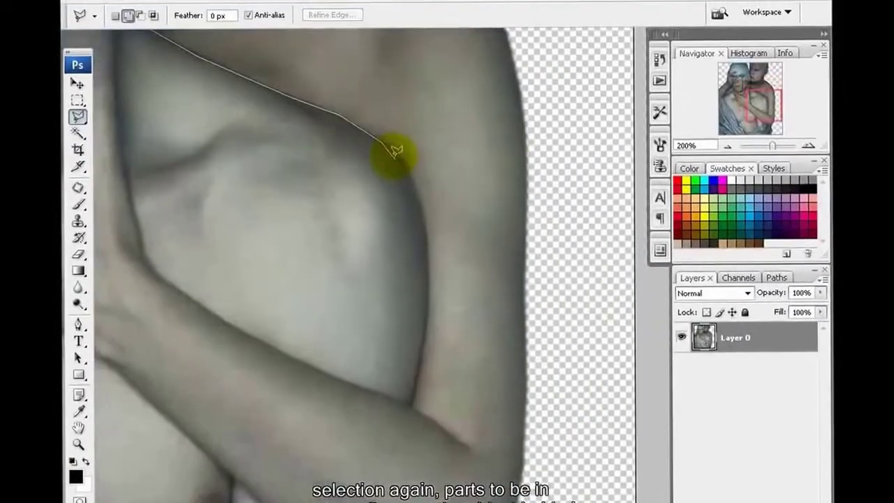
pyautogui.click(408, 174)
pyautogui.click(425, 259)
pyautogui.click(409, 408)
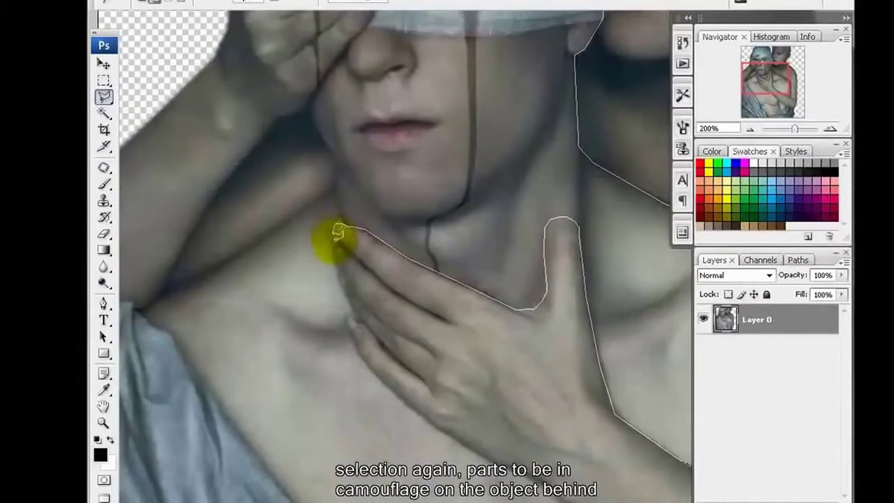
pyautogui.click(338, 229)
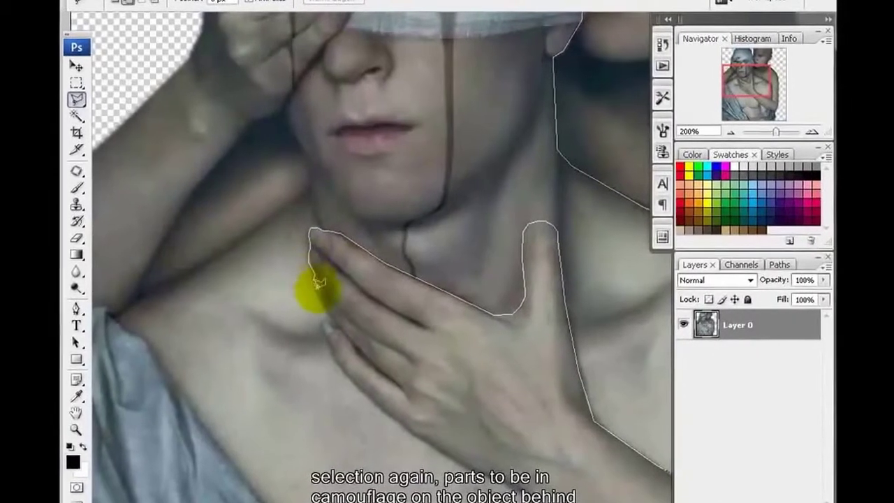
pyautogui.click(318, 283)
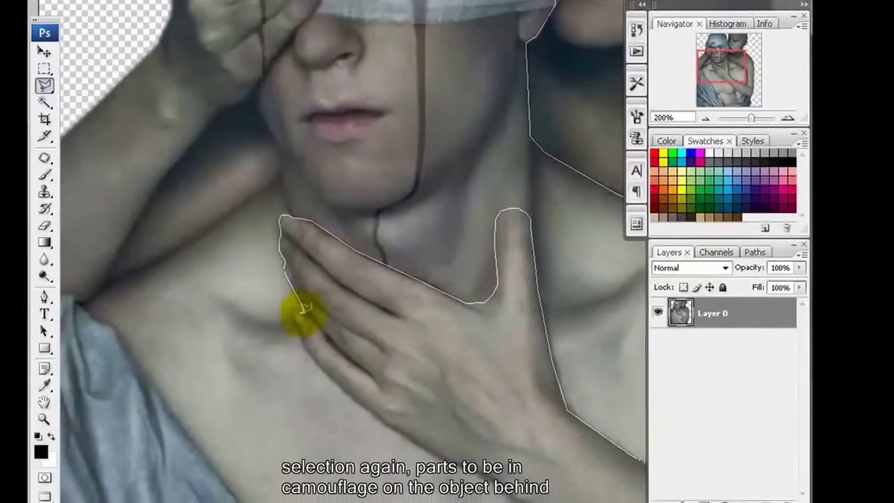
# - Continue the outline down the lower arm toward the drapery, panning as needed
pyautogui.moveTo(306, 308); pyautogui.dragTo(272, 204)
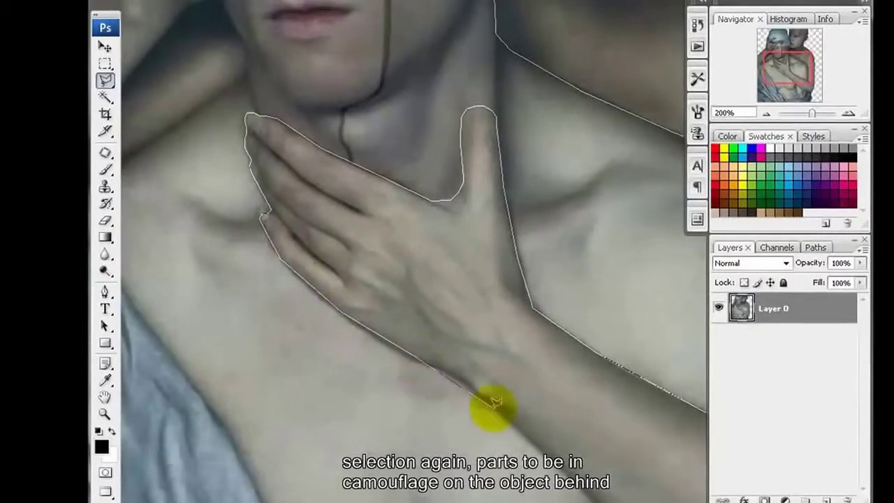
pyautogui.moveTo(467, 372); pyautogui.dragTo(377, 262)
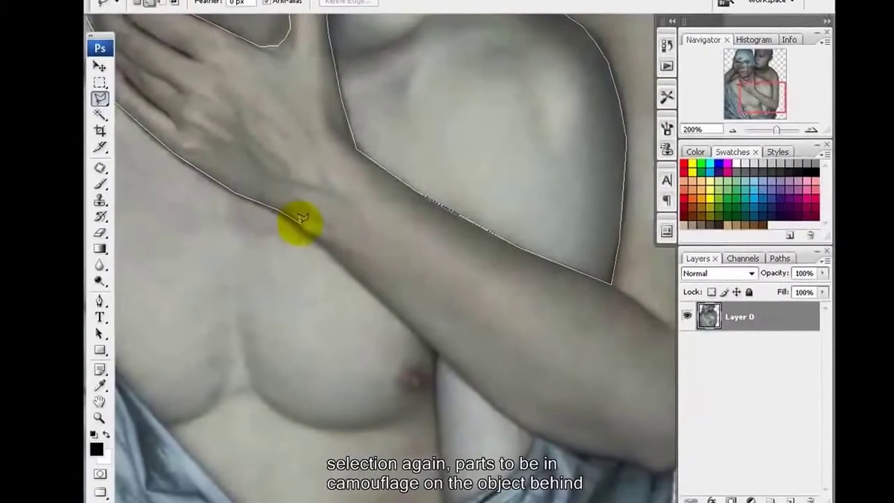
pyautogui.click(300, 219)
pyautogui.click(478, 394)
pyautogui.moveTo(496, 391)
pyautogui.mouseDown()
pyautogui.moveTo(350, 278)
pyautogui.moveTo(334, 292)
pyautogui.mouseUp()
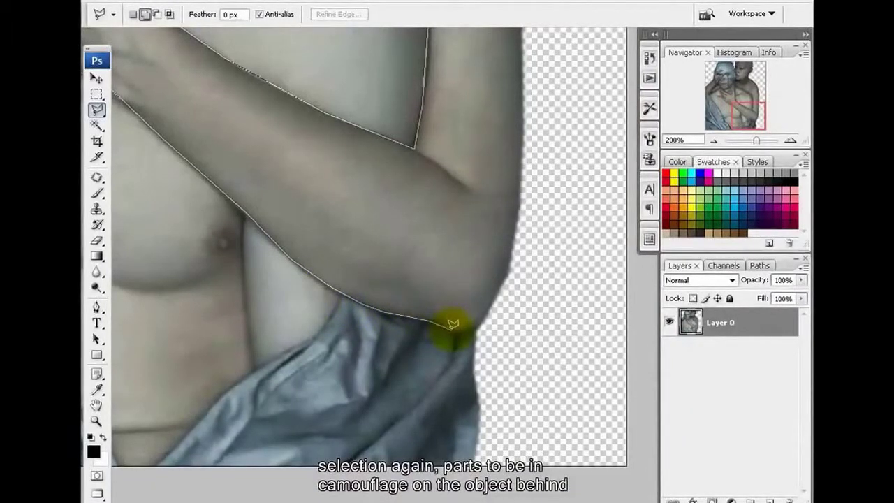
pyautogui.moveTo(613, 133); pyautogui.dragTo(583, 284)
pyautogui.moveTo(585, 105); pyautogui.dragTo(593, 343)
pyautogui.moveTo(286, 35); pyautogui.dragTo(465, 122)
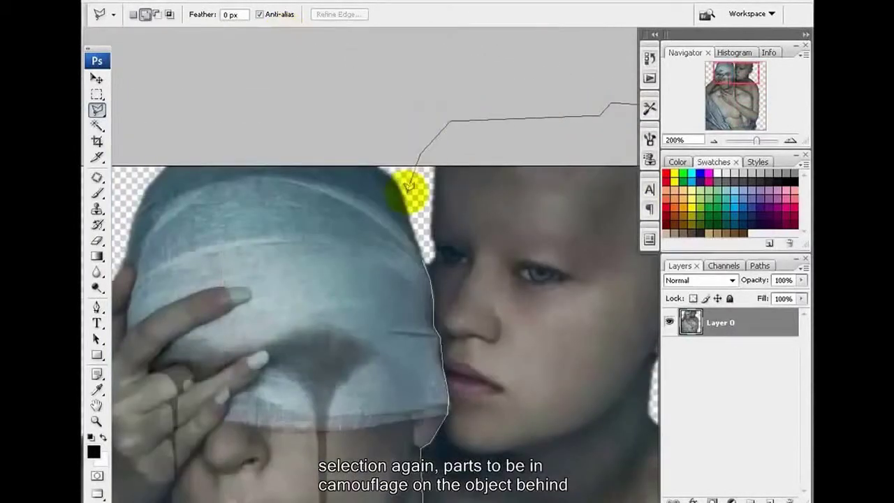
pyautogui.moveTo(280, 199)
pyautogui.mouseDown()
pyautogui.moveTo(385, 150)
pyautogui.moveTo(359, 160)
pyautogui.moveTo(374, 213)
pyautogui.moveTo(340, 135)
pyautogui.mouseUp()
pyautogui.moveTo(343, 329)
pyautogui.mouseDown()
pyautogui.moveTo(343, 270)
pyautogui.moveTo(272, 326)
pyautogui.moveTo(419, 322)
pyautogui.mouseUp()
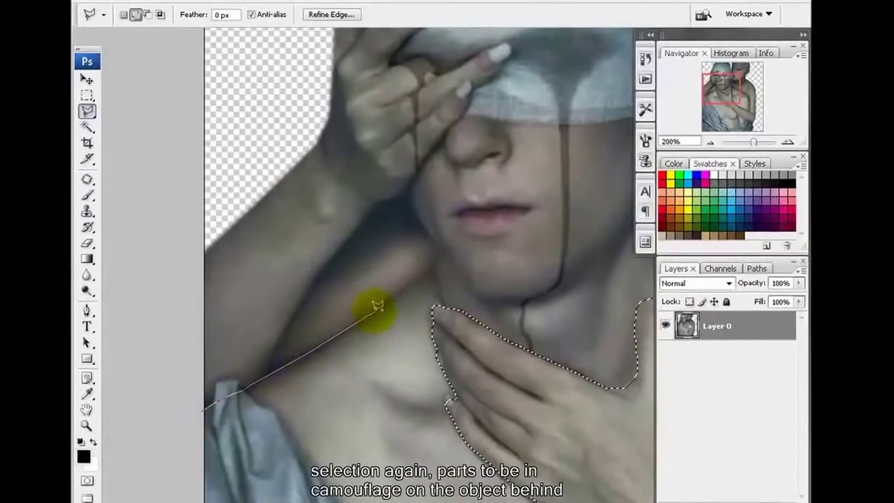
# - Trace the raised wrist and fingers over the blindfolded face, close the loop, and zoom out
pyautogui.click(428, 273)
pyautogui.click(431, 238)
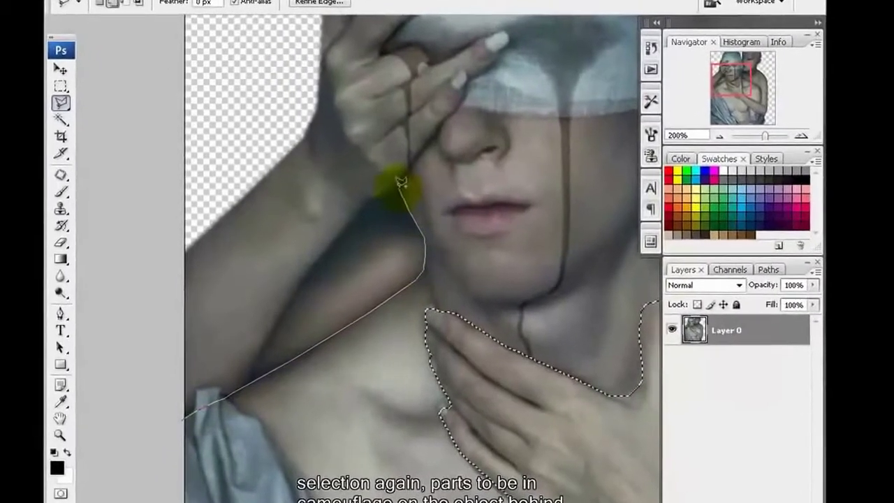
pyautogui.click(400, 183)
pyautogui.moveTo(400, 182); pyautogui.dragTo(419, 290)
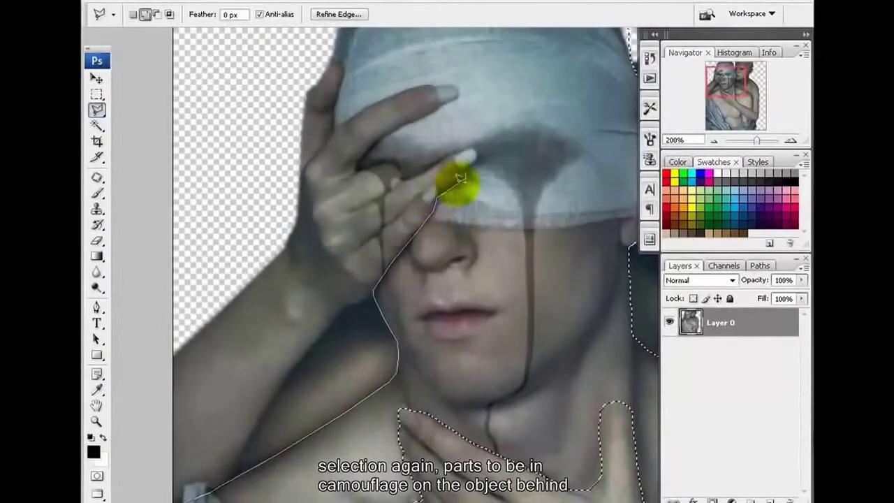
pyautogui.moveTo(459, 180); pyautogui.dragTo(407, 253)
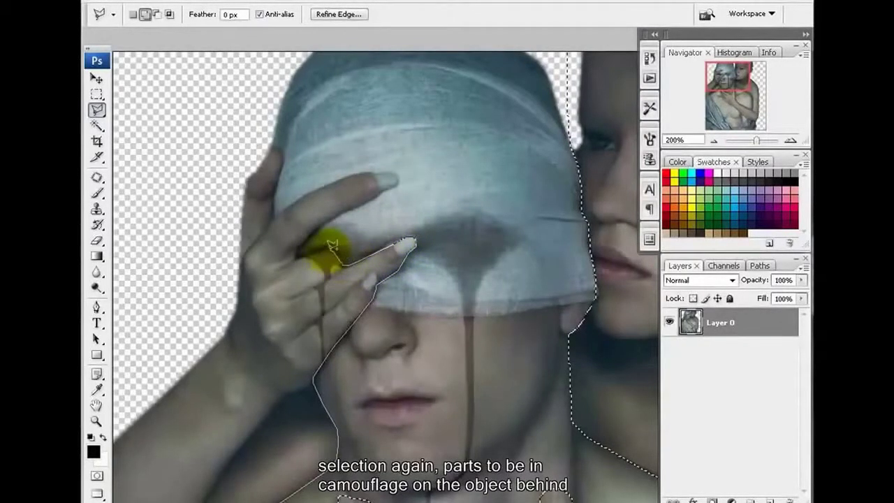
pyautogui.click(299, 254)
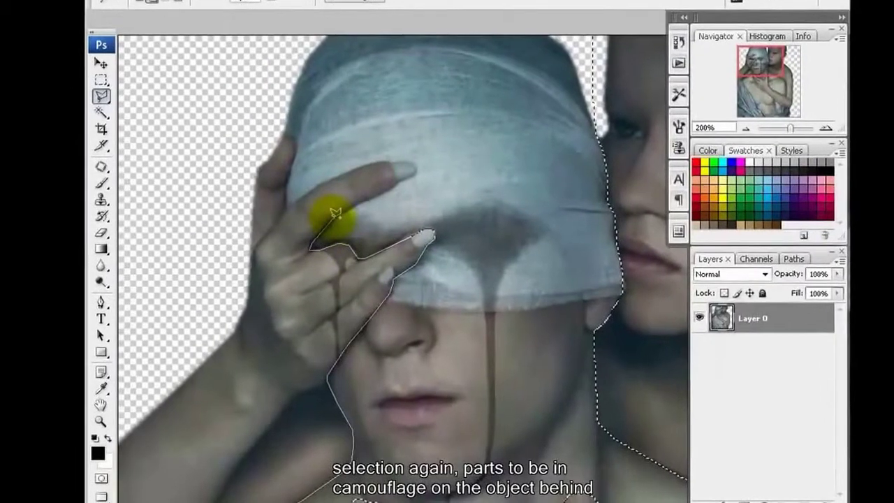
pyautogui.moveTo(419, 160); pyautogui.dragTo(428, 259)
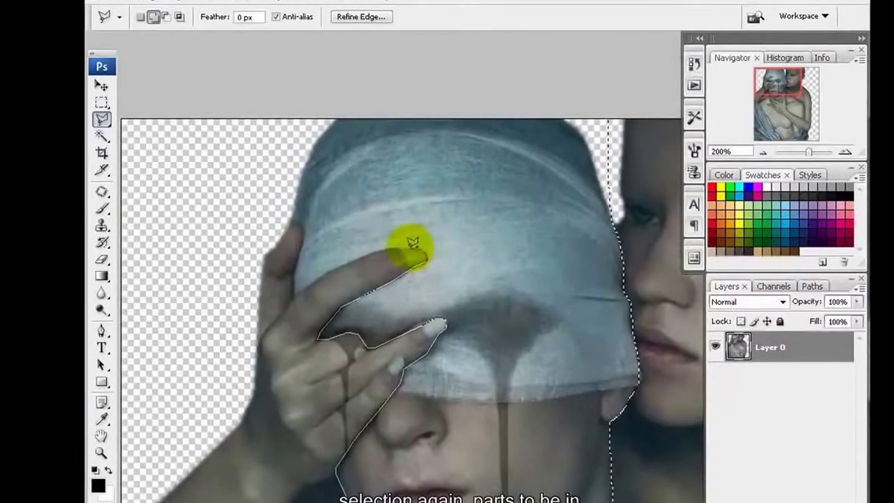
pyautogui.click(416, 246)
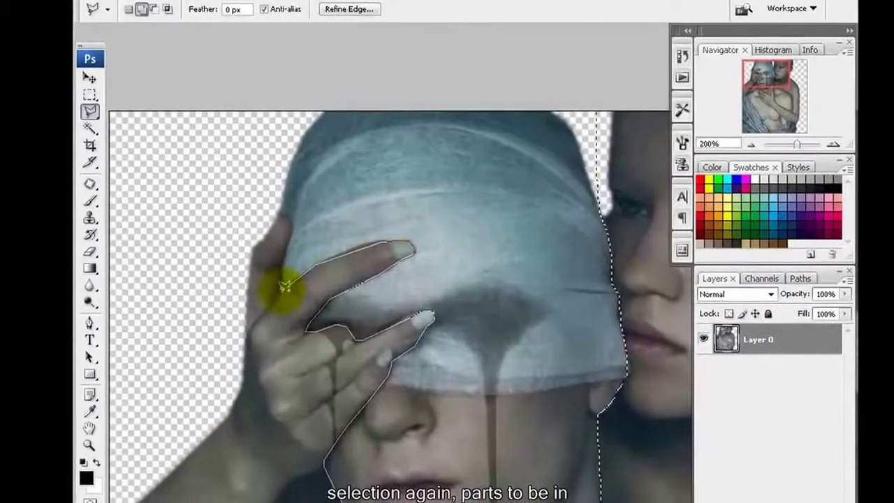
pyautogui.click(283, 290)
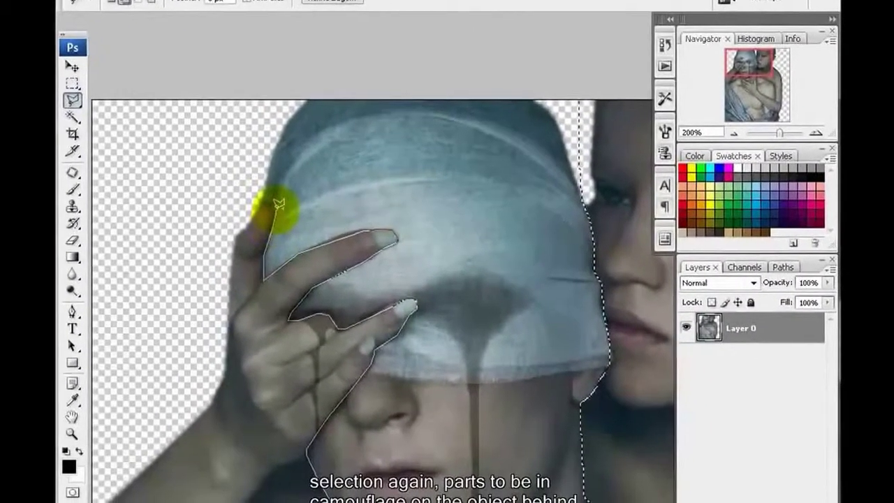
pyautogui.moveTo(220, 194); pyautogui.dragTo(369, 136)
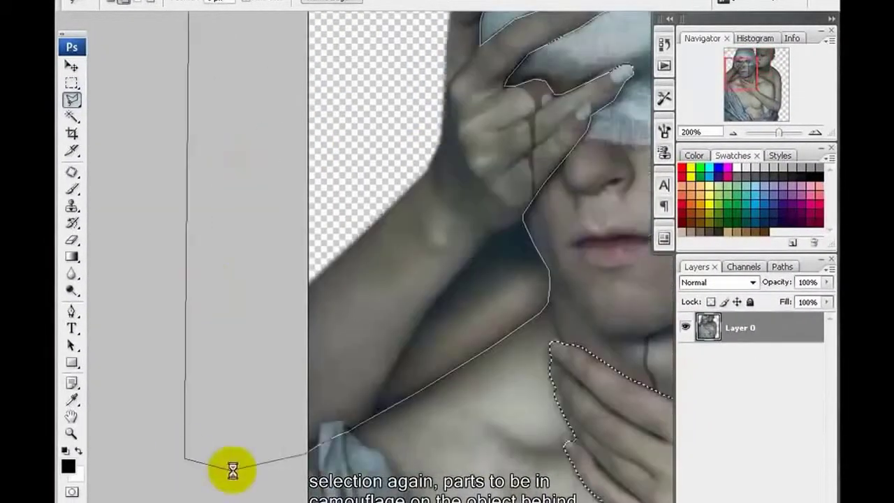
pyautogui.hotkey('ctrl', '-')
pyautogui.hotkey('ctrl', '-')
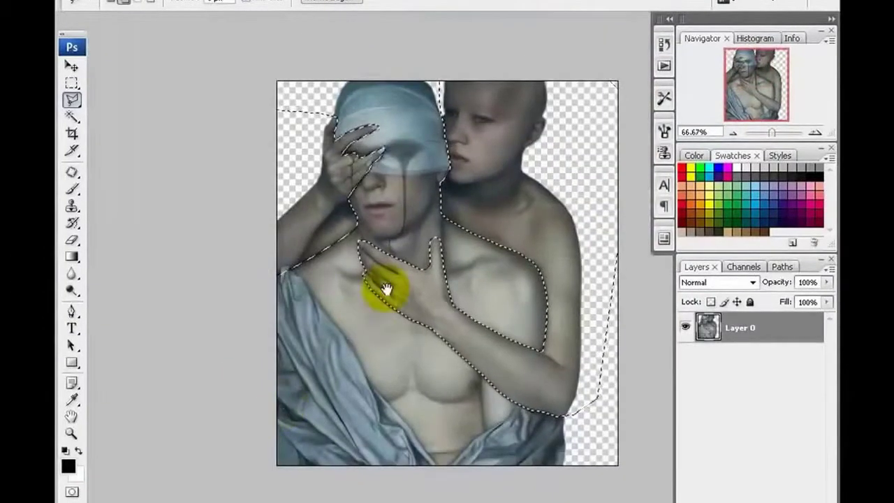
# - Copy the selected figure parts to Layer 1, hide Layer 0, and bring up File > Open
pyautogui.click(210, 1)
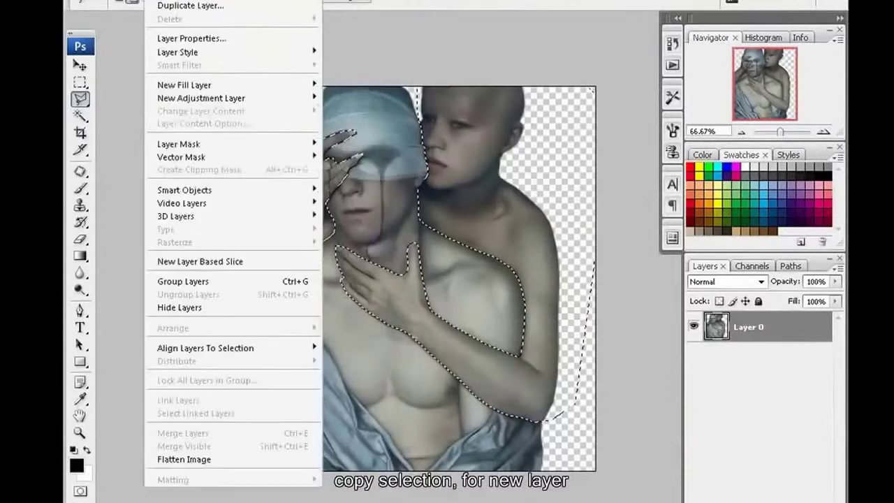
pyautogui.moveTo(210, 0)
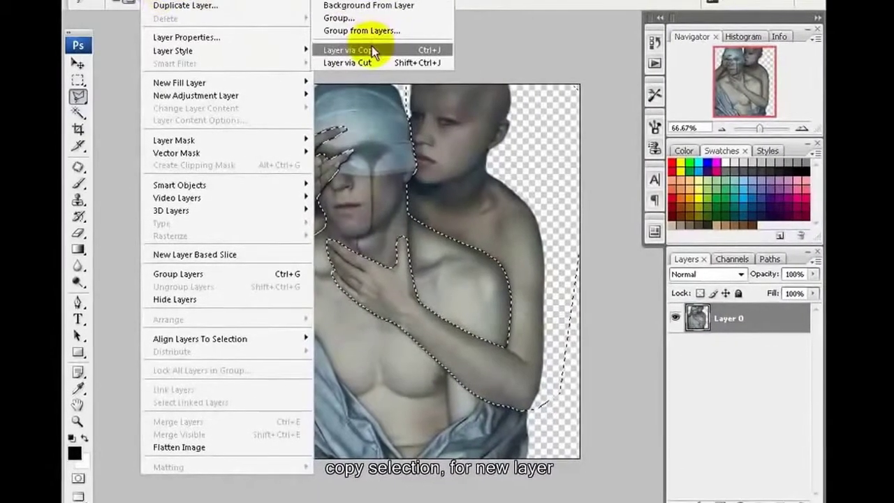
pyautogui.click(368, 50)
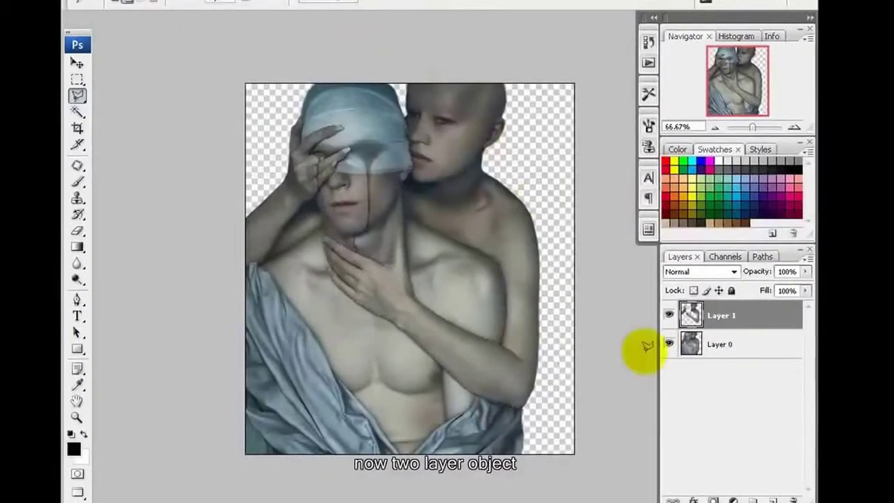
pyautogui.click(670, 345)
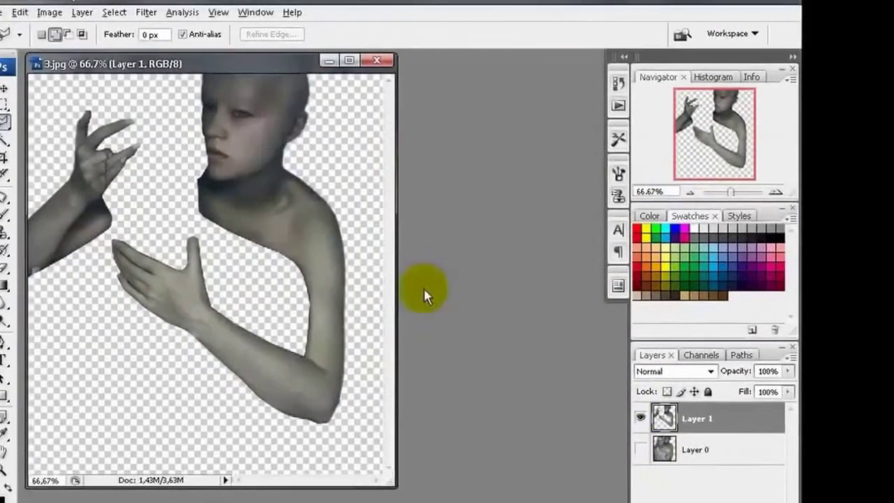
pyautogui.click(2, 12)
pyautogui.click(34, 41)
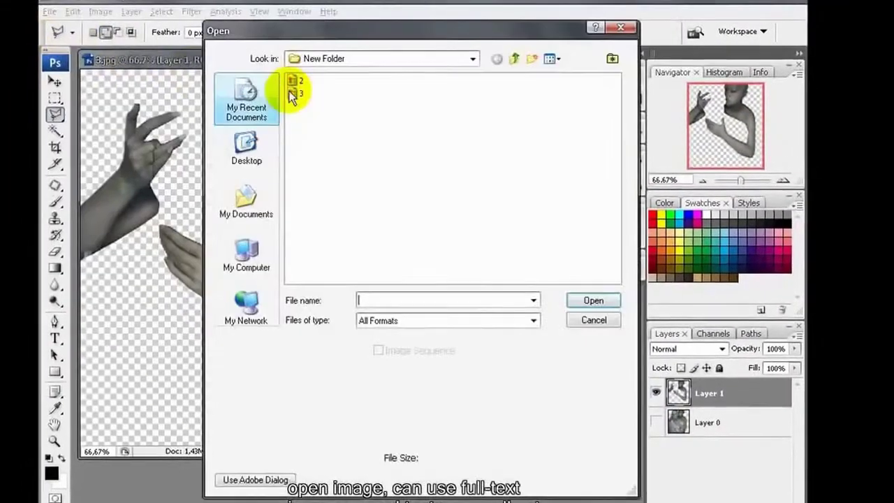
# - Bring the text-character image into 3.jpg as Layer 2 at the bottom of the stack
pyautogui.click(335, 114)
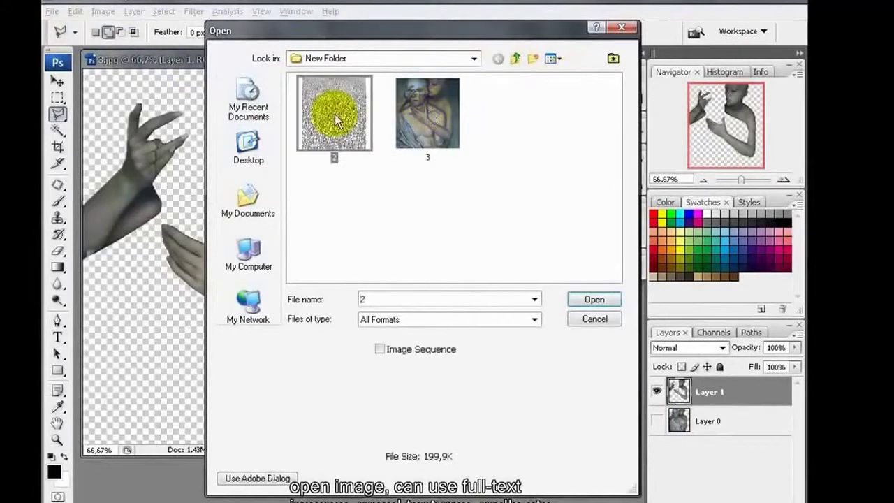
pyautogui.click(595, 301)
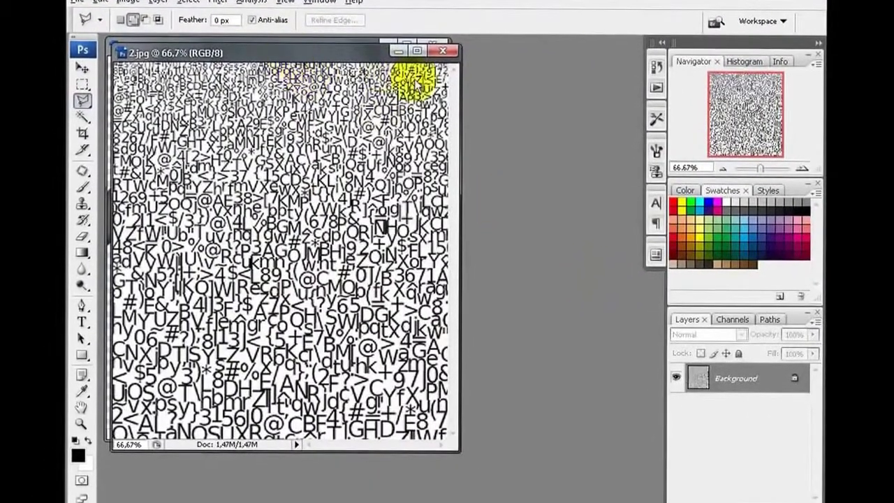
pyautogui.moveTo(391, 57); pyautogui.dragTo(593, 91)
pyautogui.click(84, 72)
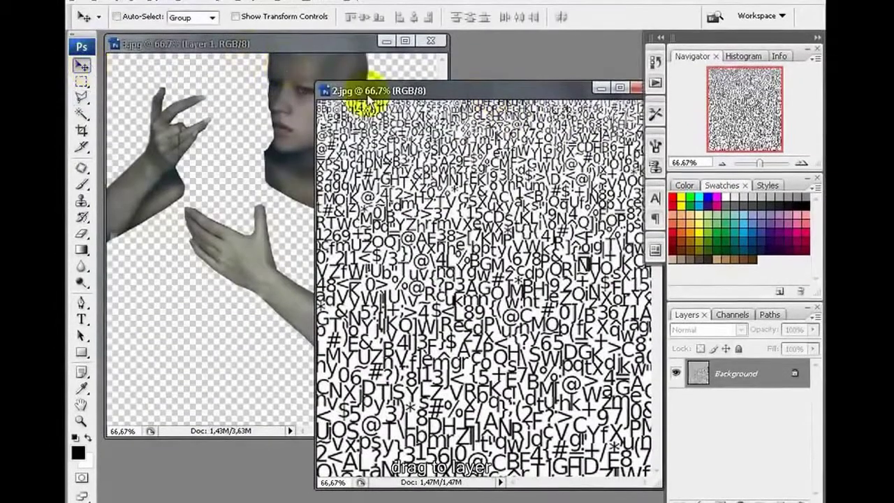
pyautogui.moveTo(438, 108)
pyautogui.mouseDown()
pyautogui.moveTo(287, 156)
pyautogui.moveTo(260, 178)
pyautogui.mouseUp()
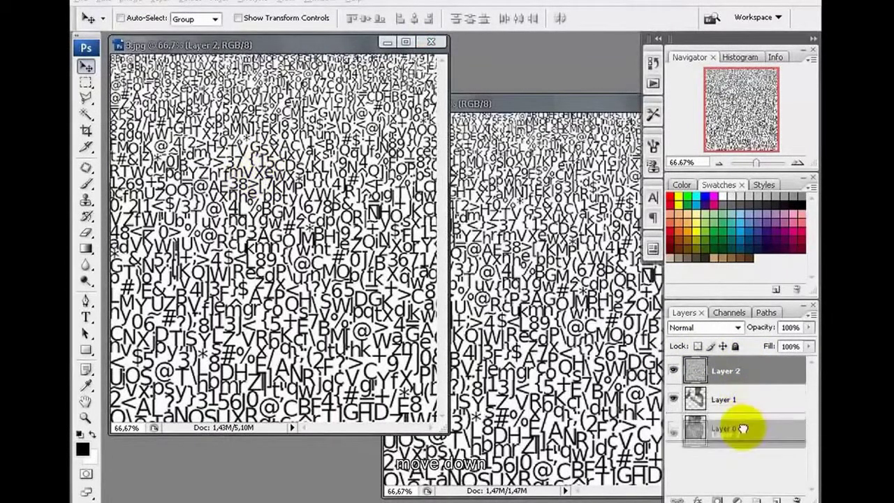
pyautogui.moveTo(743, 429); pyautogui.dragTo(742, 433)
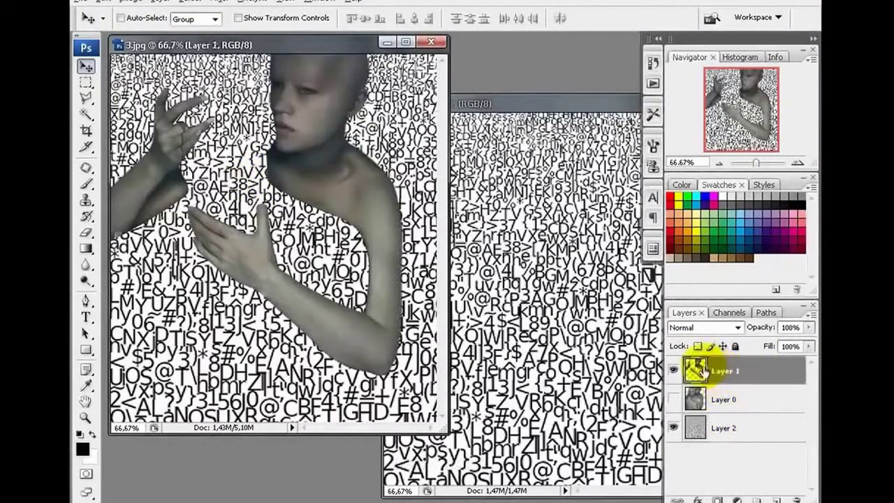
# - Desaturate the Layer 1 figure to grayscale and close the 2.jpg window
pyautogui.click(130, 1)
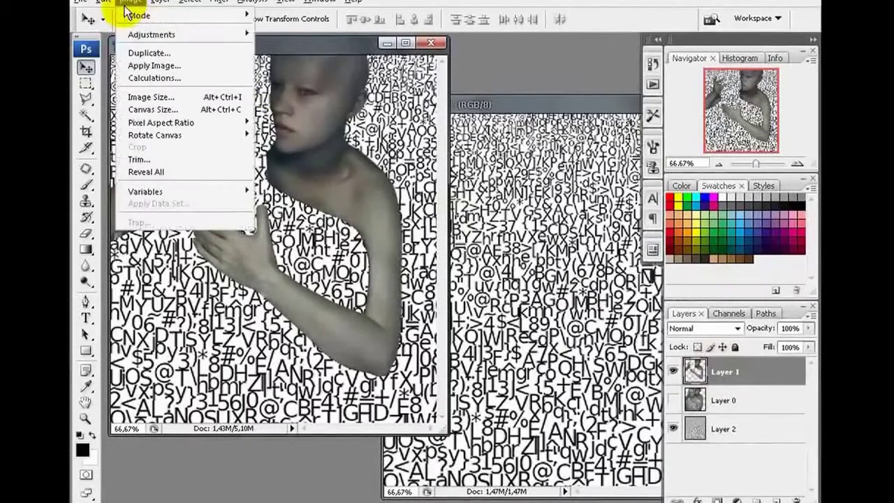
pyautogui.moveTo(152, 35)
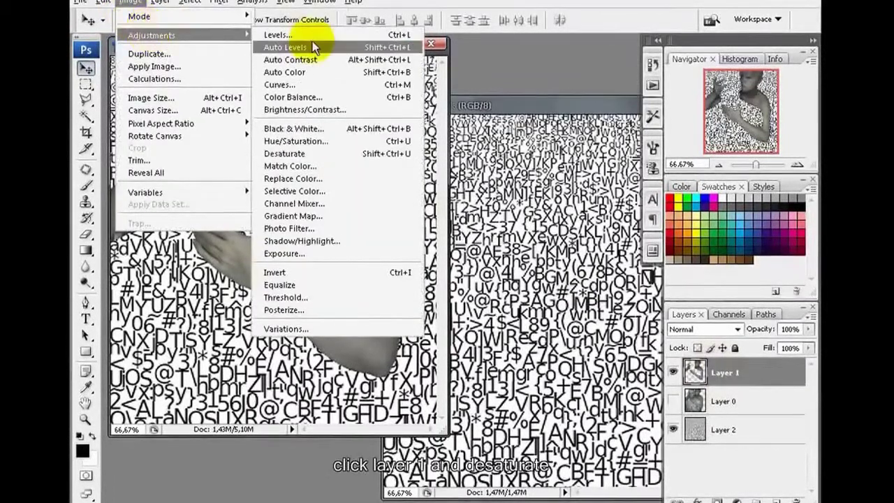
pyautogui.click(328, 157)
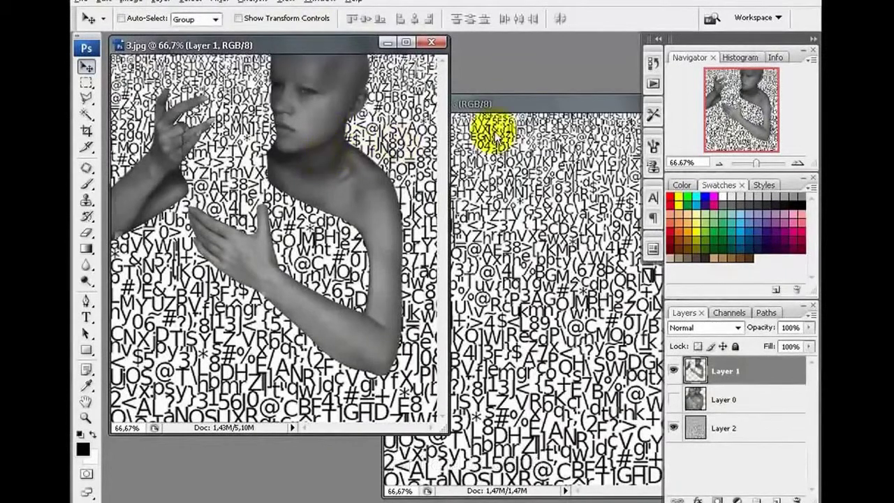
pyautogui.moveTo(517, 108); pyautogui.dragTo(449, 114)
pyautogui.click(546, 108)
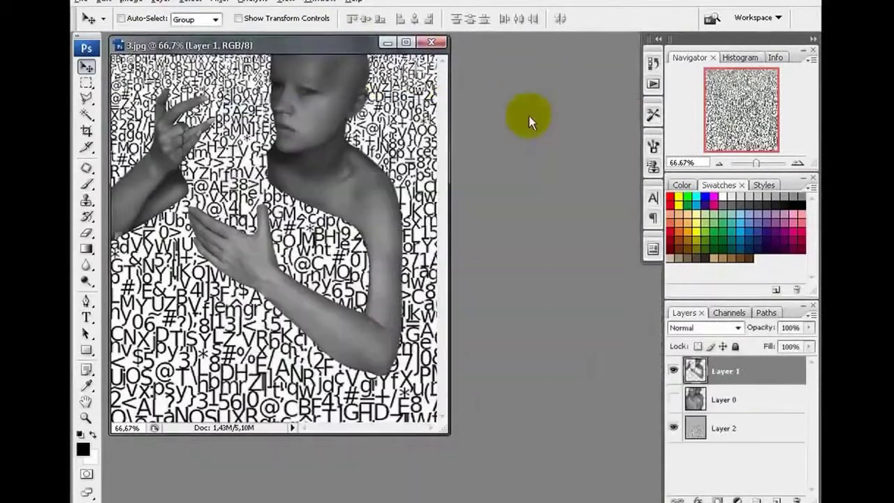
# - Copy the text pattern within the figure's outline to Layer 3 and move it to the top
pyautogui.keyDown('ctrl'); pyautogui.click(694, 374); pyautogui.keyUp('ctrl')
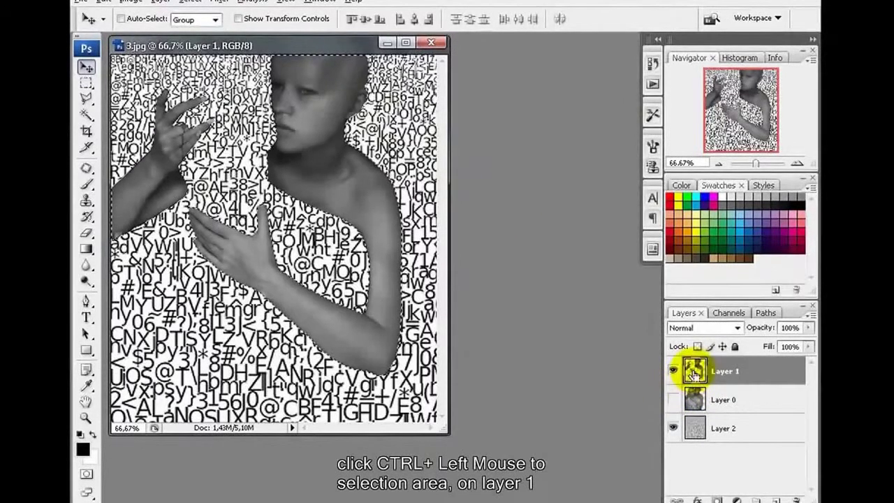
pyautogui.click(706, 427)
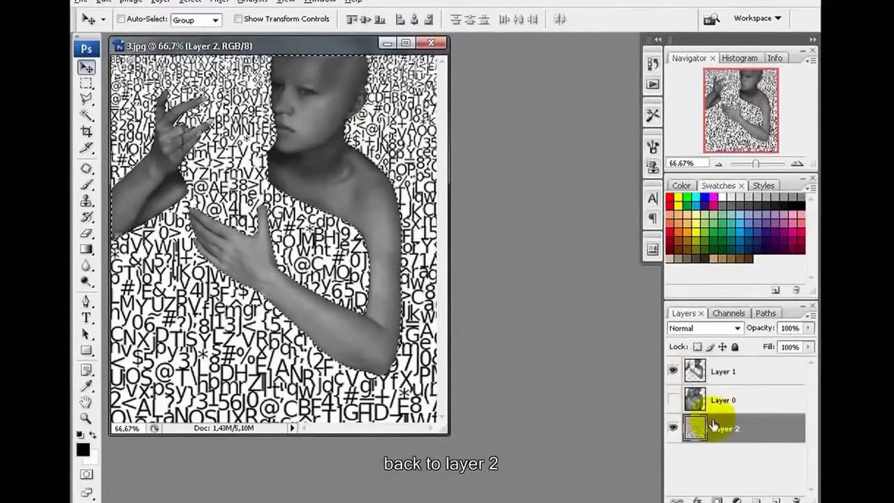
pyautogui.click(167, 2)
pyautogui.moveTo(168, 14)
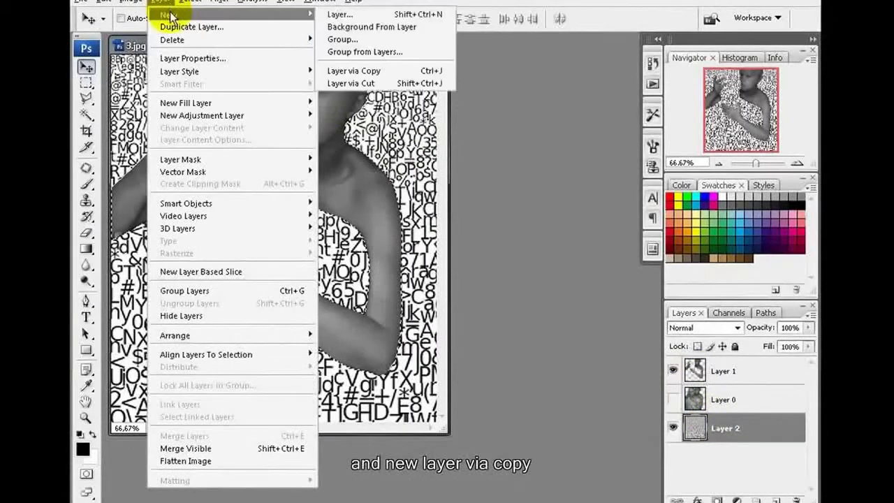
pyautogui.click(370, 71)
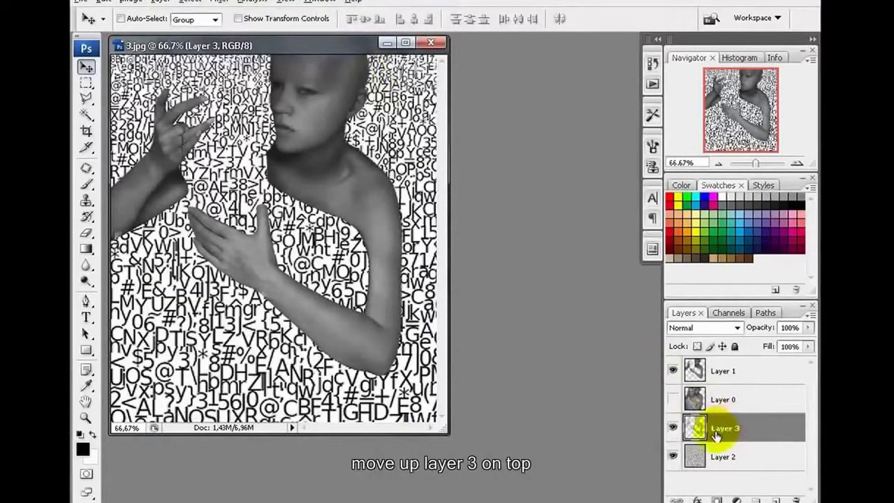
pyautogui.moveTo(716, 433); pyautogui.dragTo(711, 372)
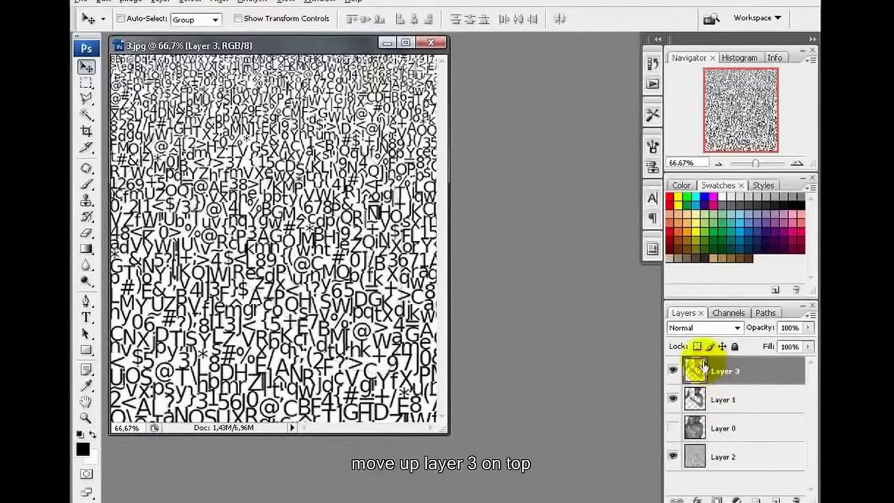
# - Set Layer 3 to Soft Light, show Layer 0 again, and select Layer 2
pyautogui.click(690, 331)
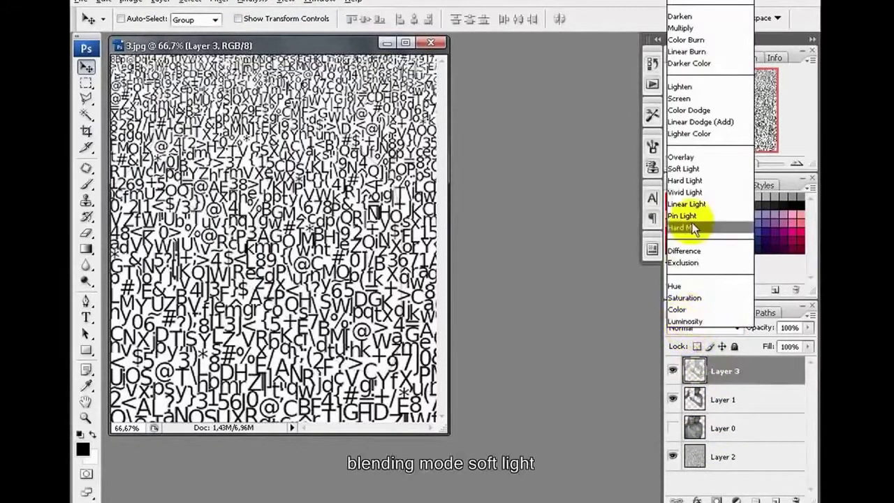
pyautogui.click(676, 167)
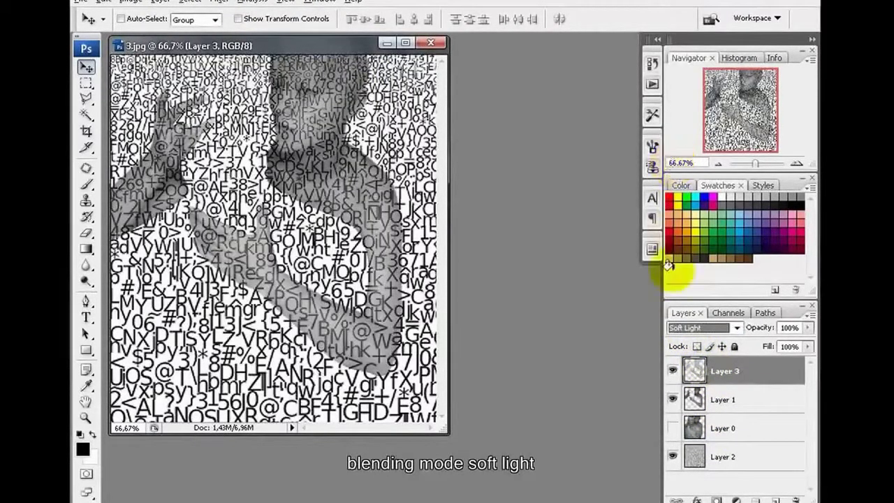
pyautogui.click(673, 427)
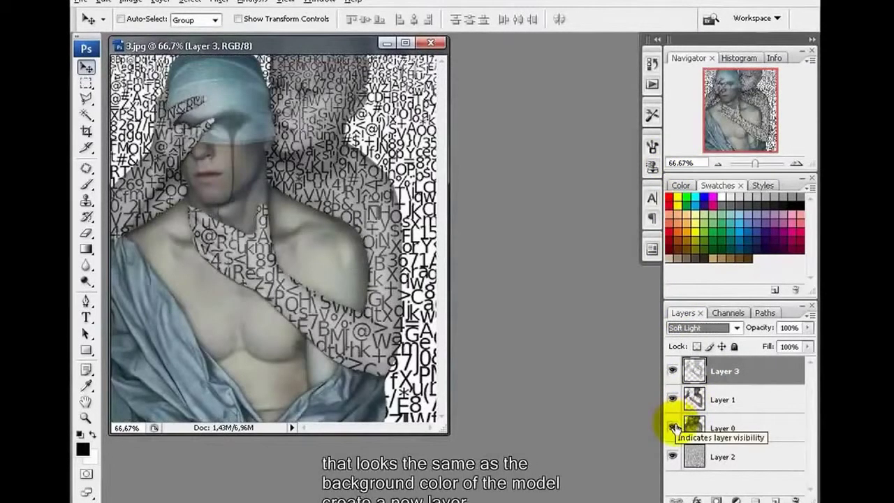
pyautogui.click(718, 427)
pyautogui.click(729, 456)
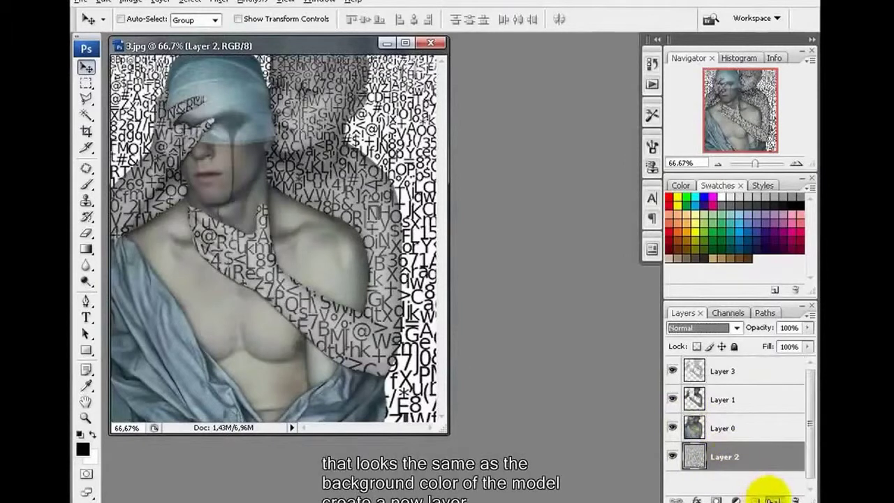
# - Add a new Layer 4 filled with a grey sampled from the image
pyautogui.click(772, 498)
pyautogui.click(89, 380)
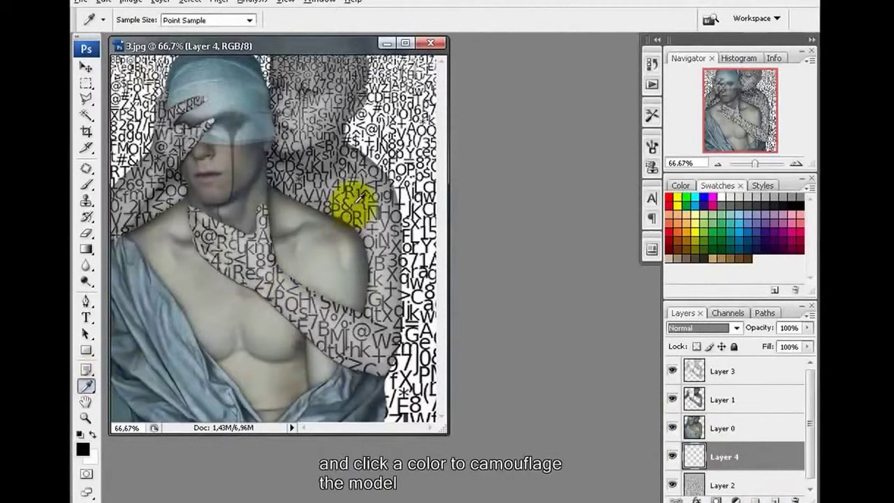
pyautogui.click(723, 458)
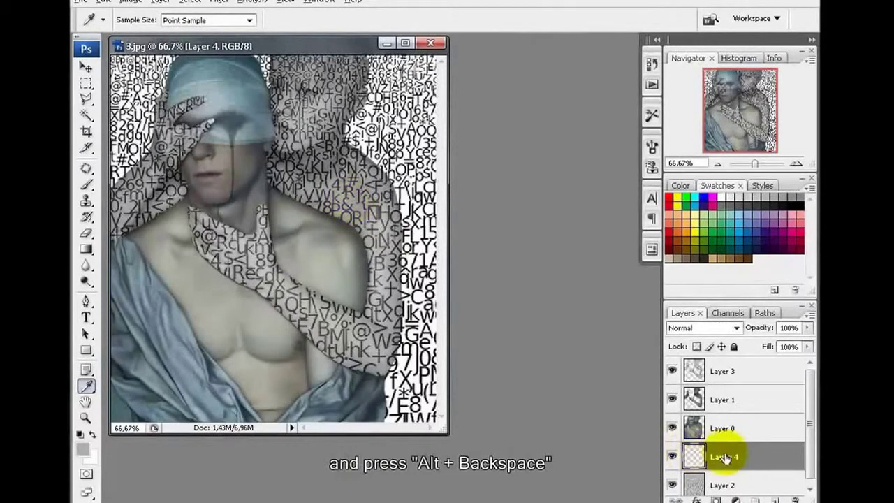
pyautogui.hotkey('alt', 'BackSpace')
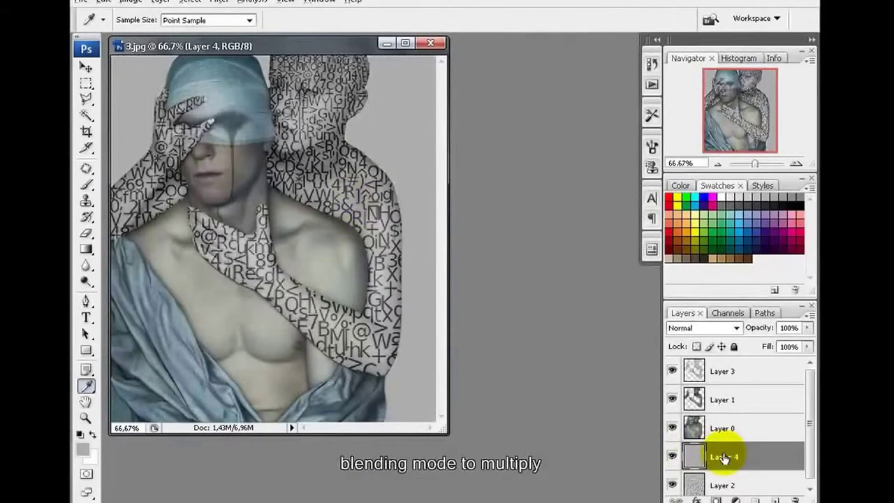
# - Try Screen and Soft Light on Layer 4, then settle on Multiply
pyautogui.click(712, 328)
pyautogui.click(702, 99)
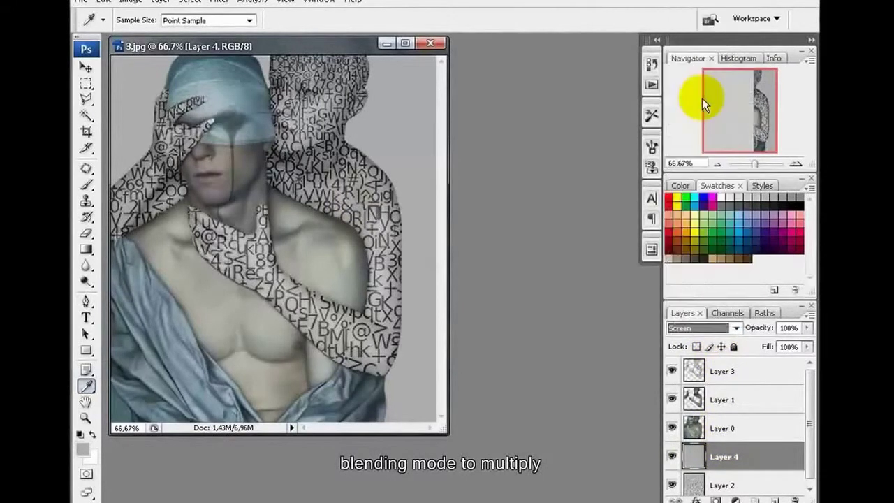
pyautogui.click(689, 329)
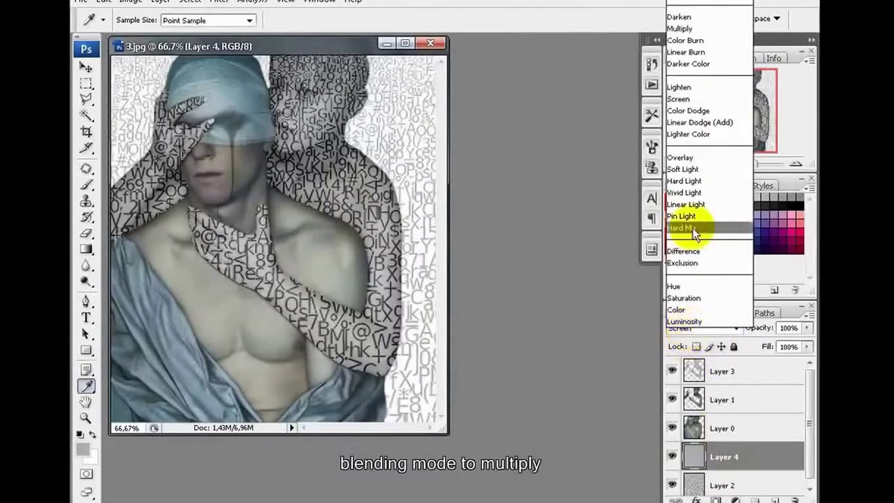
pyautogui.click(684, 168)
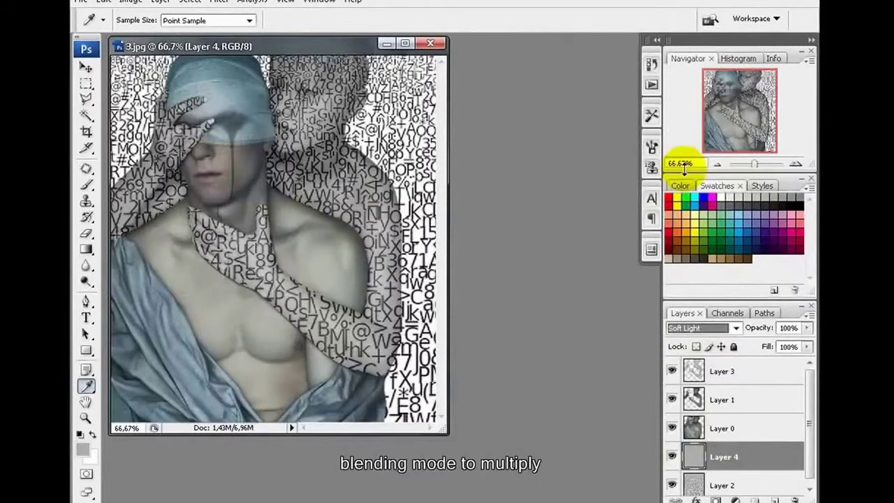
pyautogui.click(683, 166)
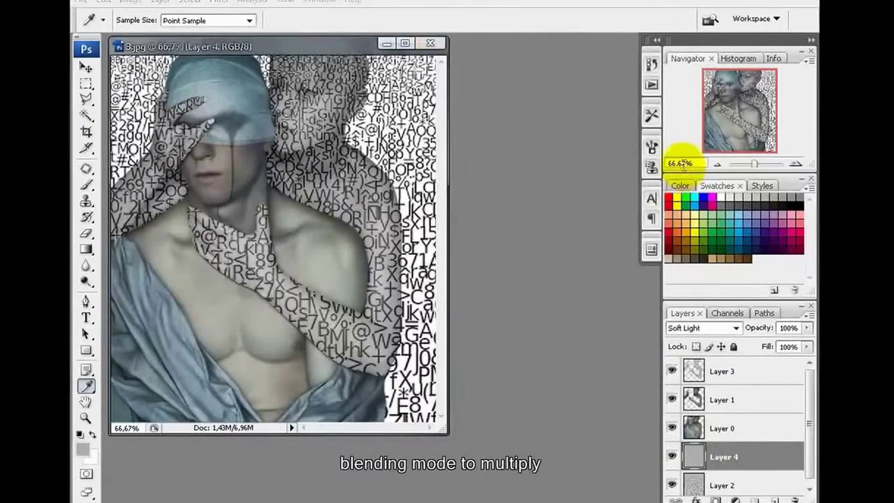
pyautogui.click(693, 329)
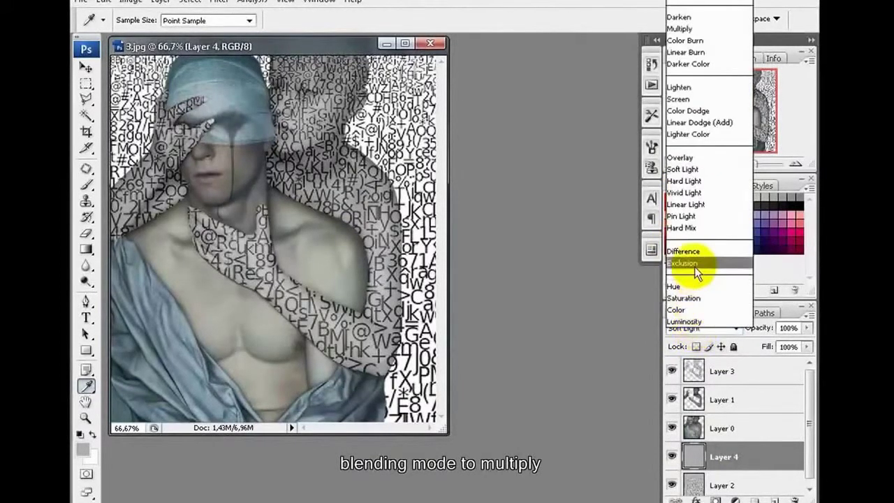
pyautogui.click(690, 29)
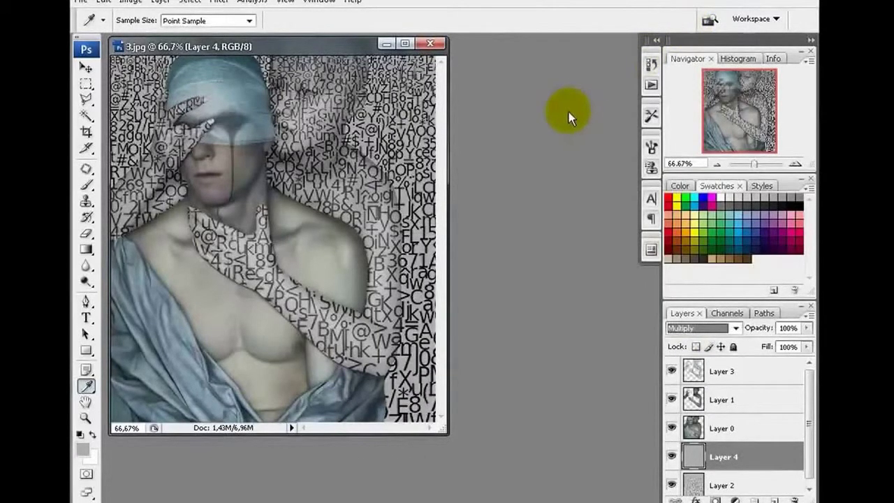
# - Flatten all layers into a single Background
pyautogui.click(85, 67)
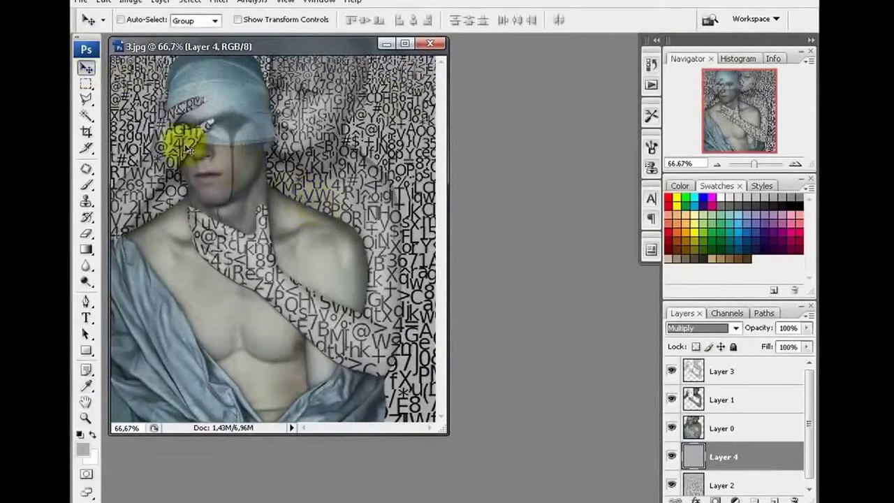
pyautogui.press('f')
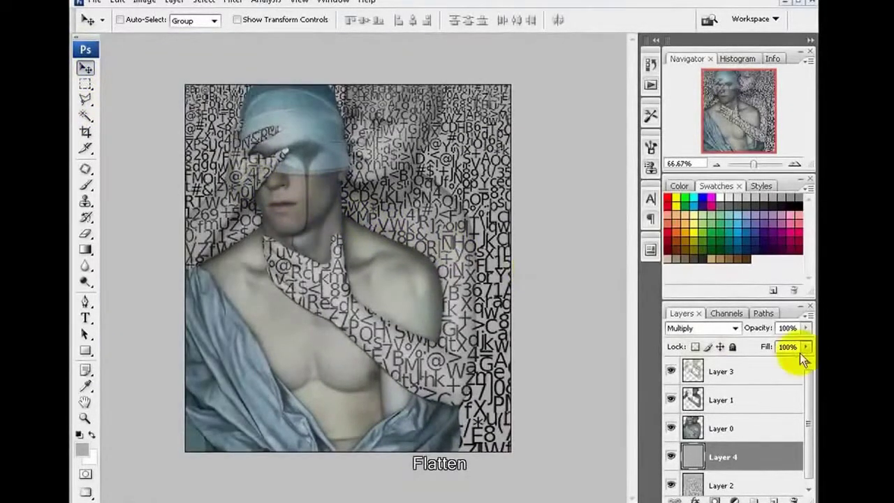
pyautogui.click(809, 316)
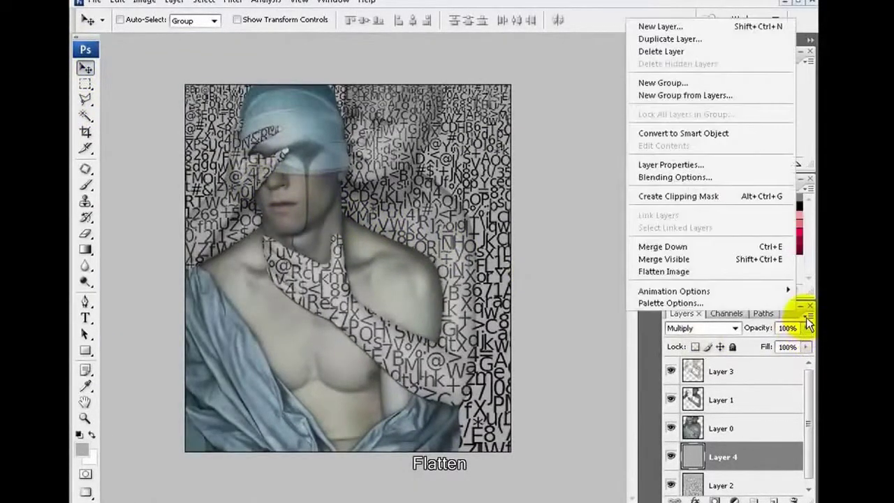
pyautogui.click(771, 275)
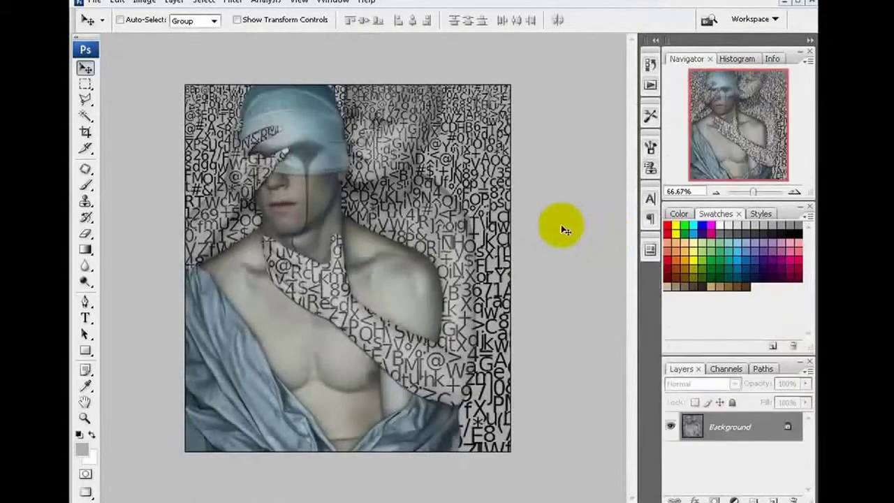
# - Set up the Dodge tool with Shadows range, about 15% exposure and a soft round brush
pyautogui.moveTo(88, 284); pyautogui.dragTo(114, 295)
pyautogui.click(278, 21)
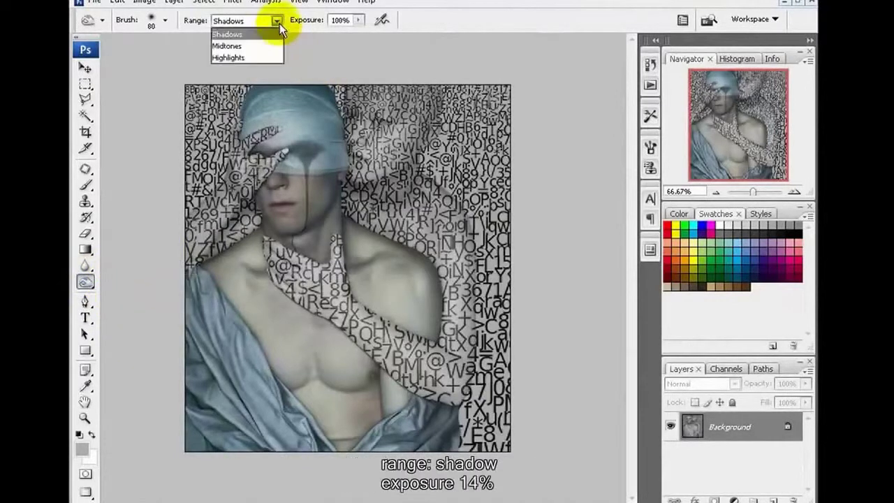
pyautogui.click(262, 35)
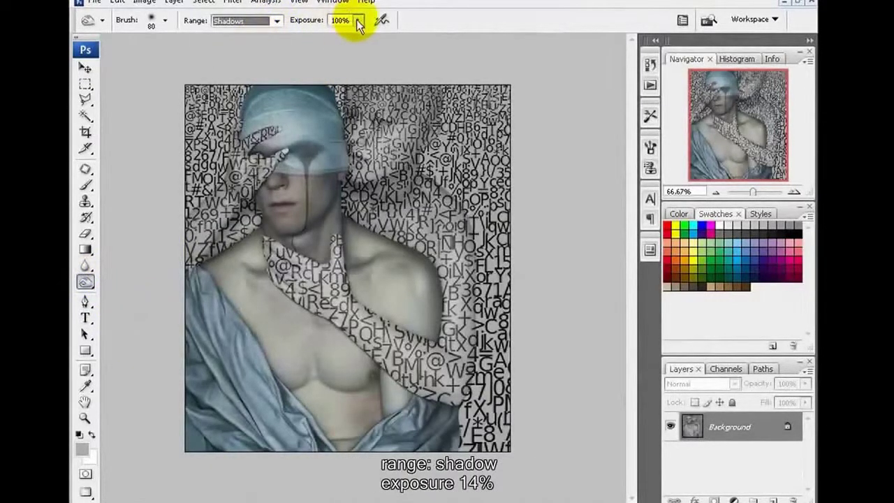
pyautogui.click(357, 20)
pyautogui.moveTo(302, 32); pyautogui.dragTo(296, 32)
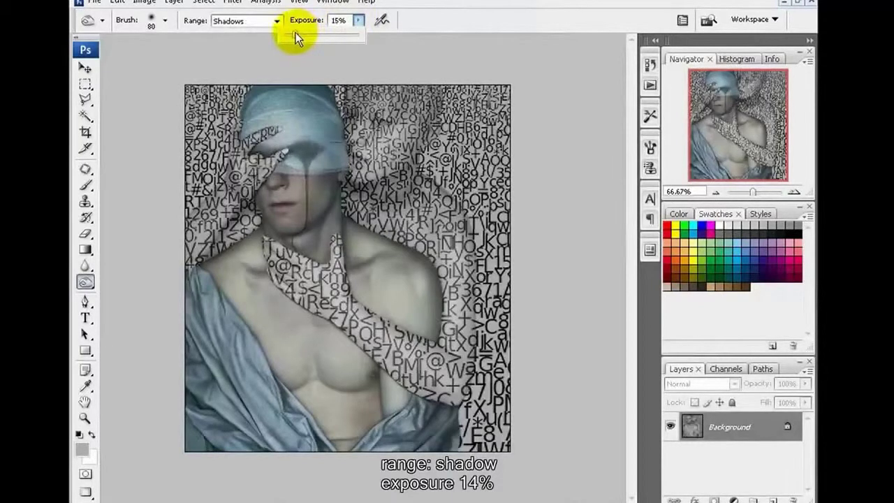
pyautogui.rightClick(369, 155)
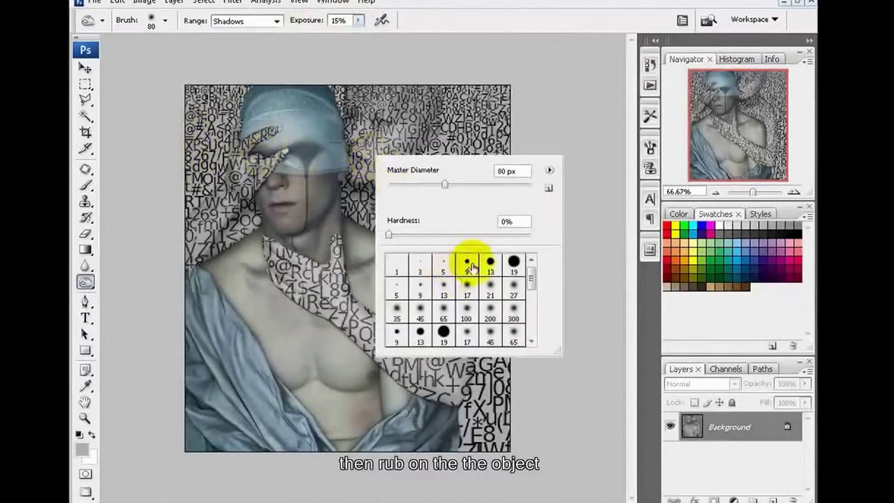
pyautogui.click(515, 314)
pyautogui.click(596, 81)
# - Dodge over the shoulder, chest, bandaged eye and surrounding lettering, enlarging the brush to 80
pyautogui.press('[')
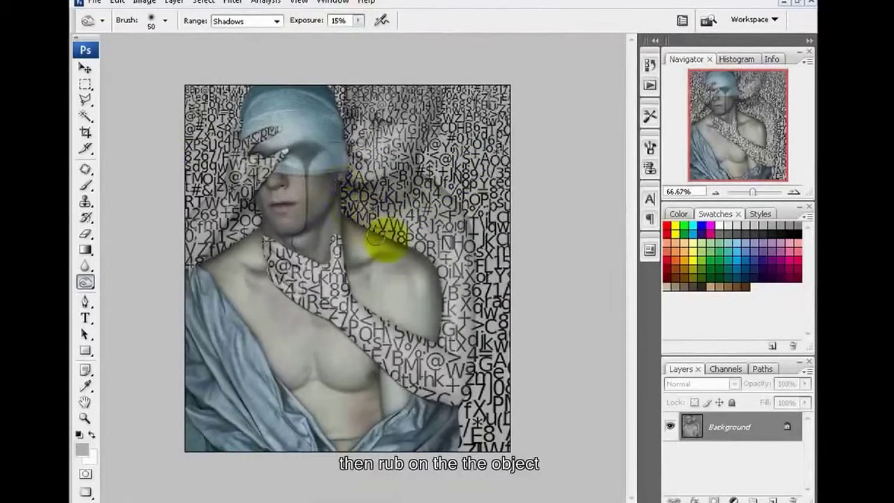
pyautogui.moveTo(386, 238)
pyautogui.mouseDown()
pyautogui.moveTo(445, 285)
pyautogui.moveTo(439, 360)
pyautogui.mouseUp()
pyautogui.press(']')
pyautogui.press(']')
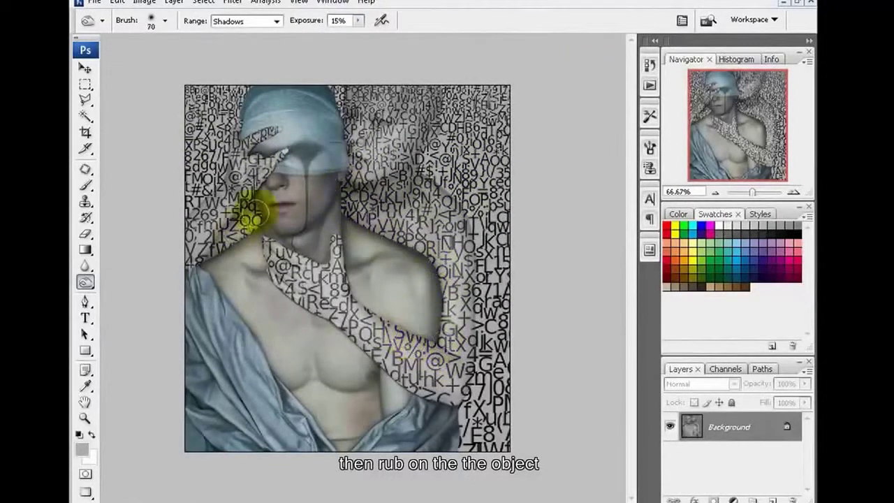
pyautogui.press(']')
pyautogui.moveTo(375, 104)
pyautogui.mouseDown()
pyautogui.moveTo(379, 160)
pyautogui.moveTo(410, 189)
pyautogui.moveTo(443, 200)
pyautogui.moveTo(467, 342)
pyautogui.moveTo(424, 370)
pyautogui.moveTo(375, 344)
pyautogui.moveTo(484, 388)
pyautogui.mouseUp()
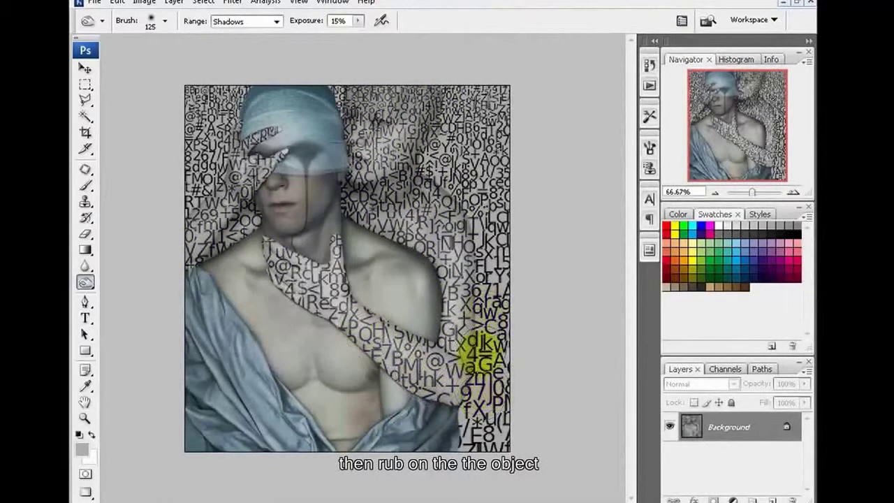
pyautogui.moveTo(482, 353)
pyautogui.mouseDown()
pyautogui.moveTo(496, 273)
pyautogui.moveTo(431, 156)
pyautogui.moveTo(361, 286)
pyautogui.moveTo(463, 278)
pyautogui.mouseUp()
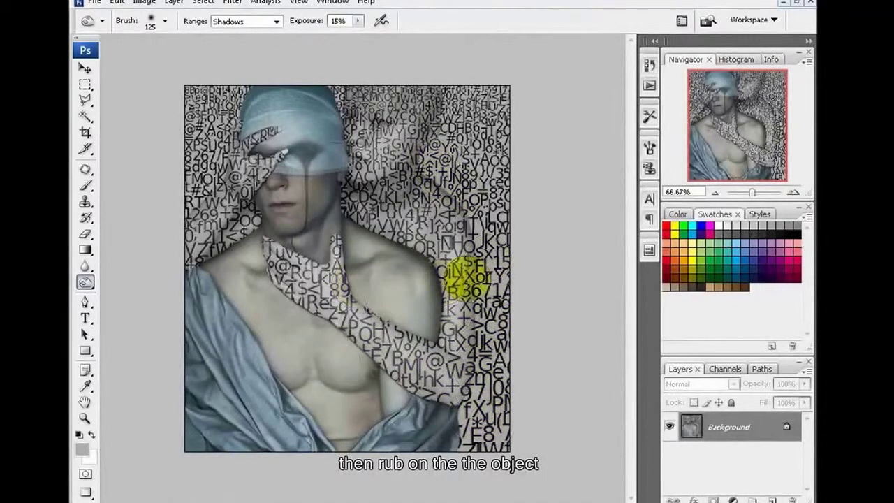
pyautogui.moveTo(254, 146)
pyautogui.mouseDown()
pyautogui.moveTo(196, 308)
pyautogui.moveTo(303, 312)
pyautogui.moveTo(325, 289)
pyautogui.moveTo(255, 261)
pyautogui.moveTo(230, 306)
pyautogui.moveTo(396, 296)
pyautogui.moveTo(431, 266)
pyautogui.mouseUp()
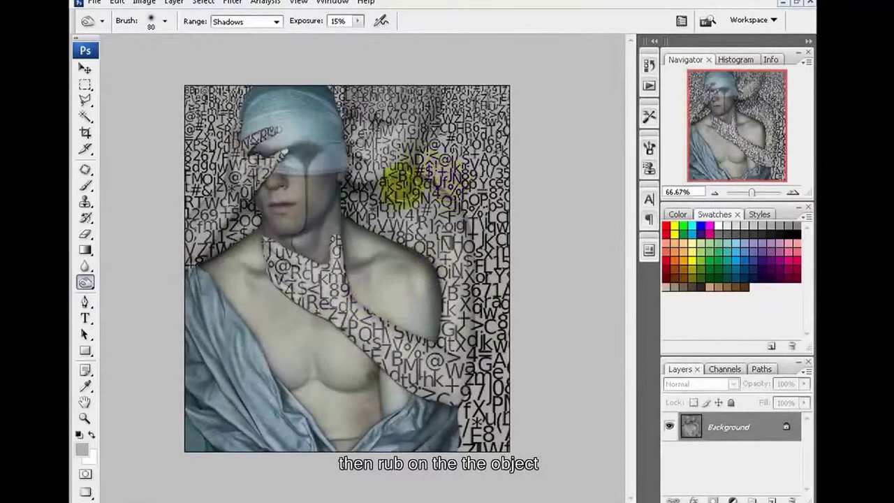
pyautogui.moveTo(406, 181)
pyautogui.mouseDown()
pyautogui.moveTo(359, 259)
pyautogui.moveTo(419, 260)
pyautogui.moveTo(413, 401)
pyautogui.mouseUp()
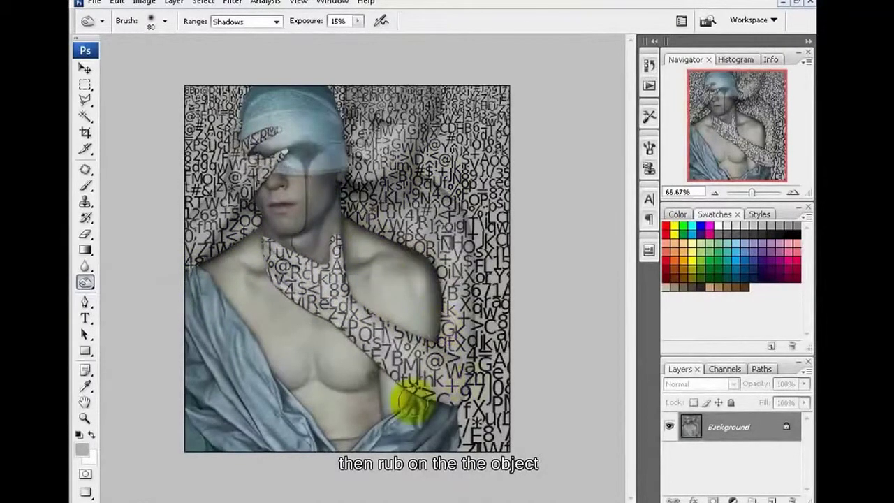